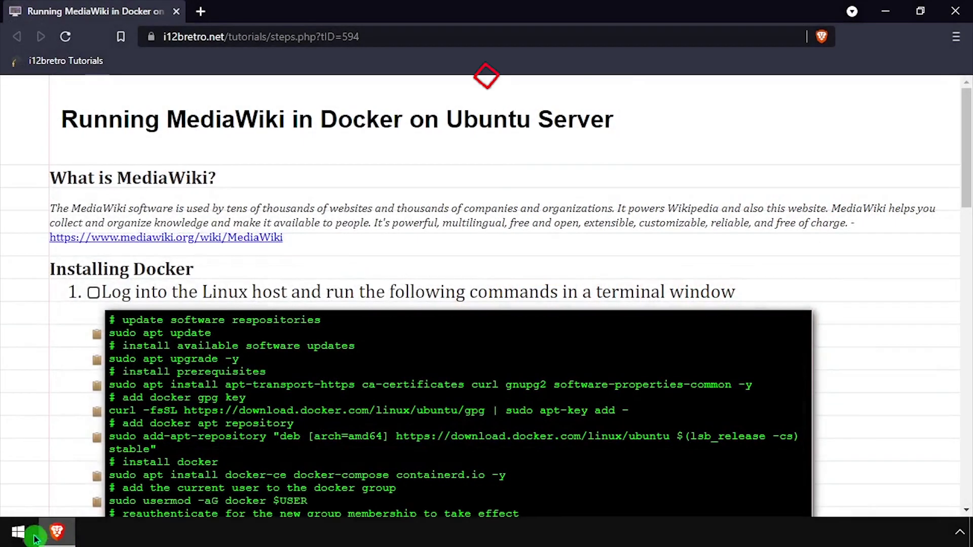
Open the Windows Start menu search to look up wt (Windows Terminal).
left_click(7, 528)
type("wt")
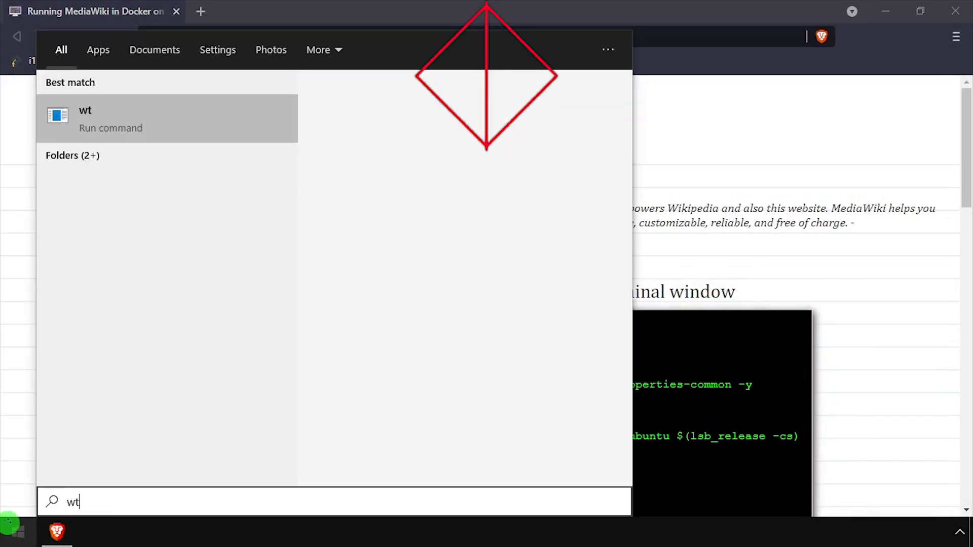
Launch Windows Terminal, SSH into 192.168.0.95 with the password, and clear the screen.
key("Return")
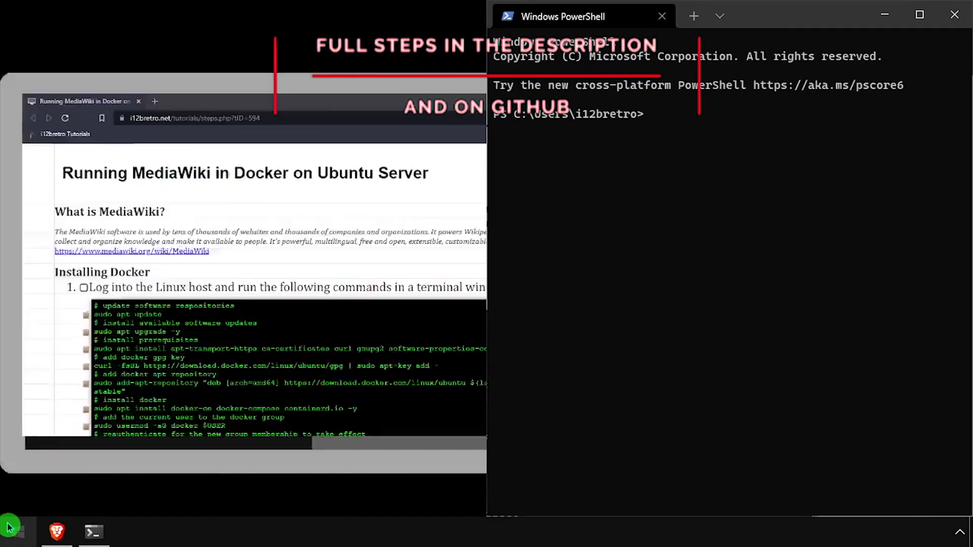
type("ssh ")
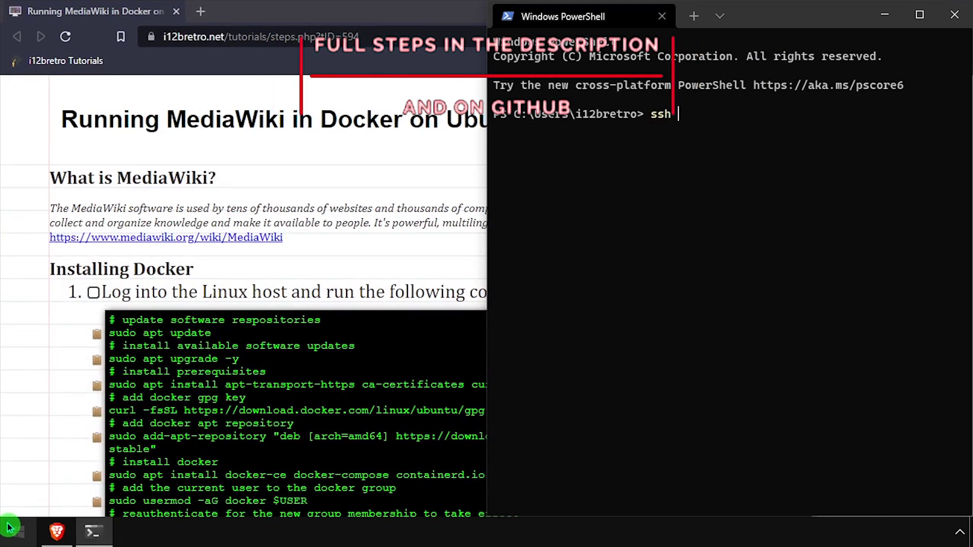
type("i12bretro@192.168.0.95")
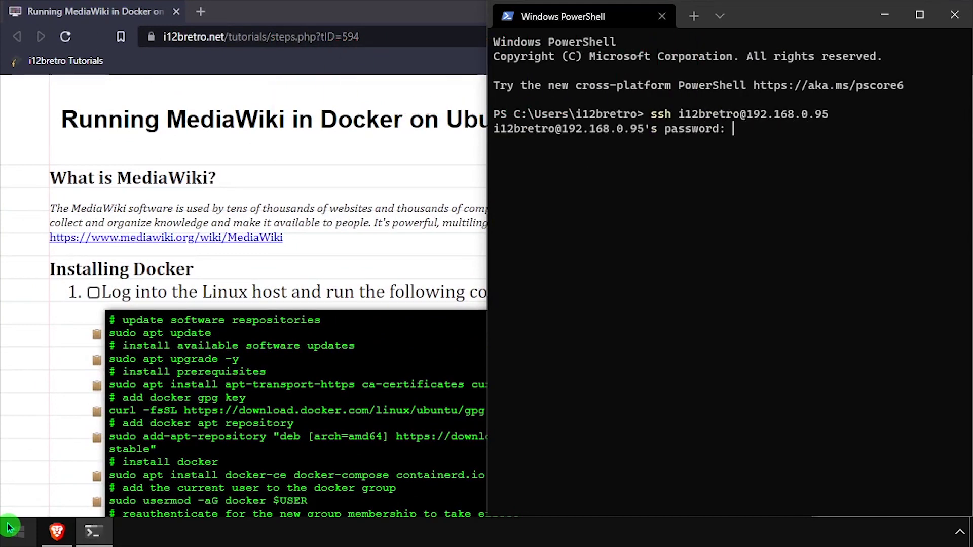
key("Return")
type("cl")
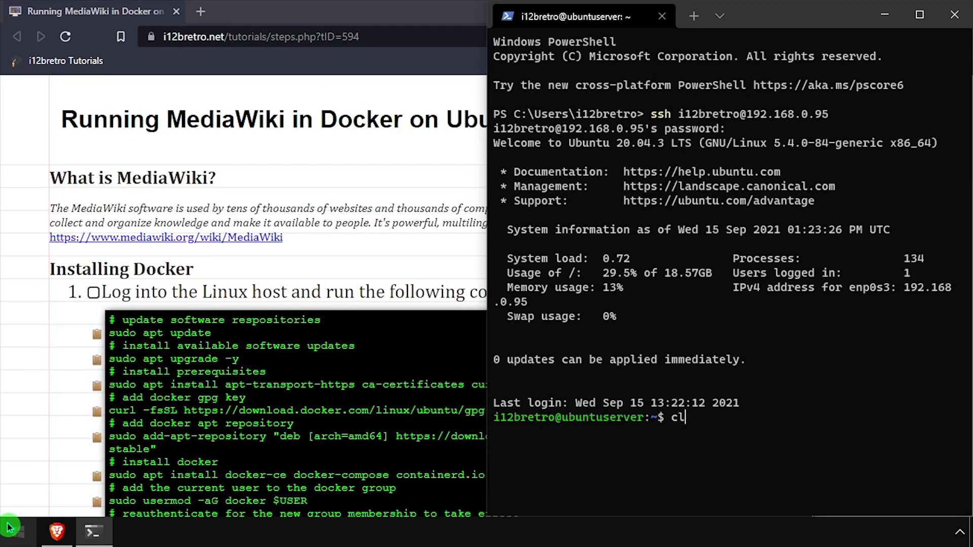
type("ear")
key("Return")
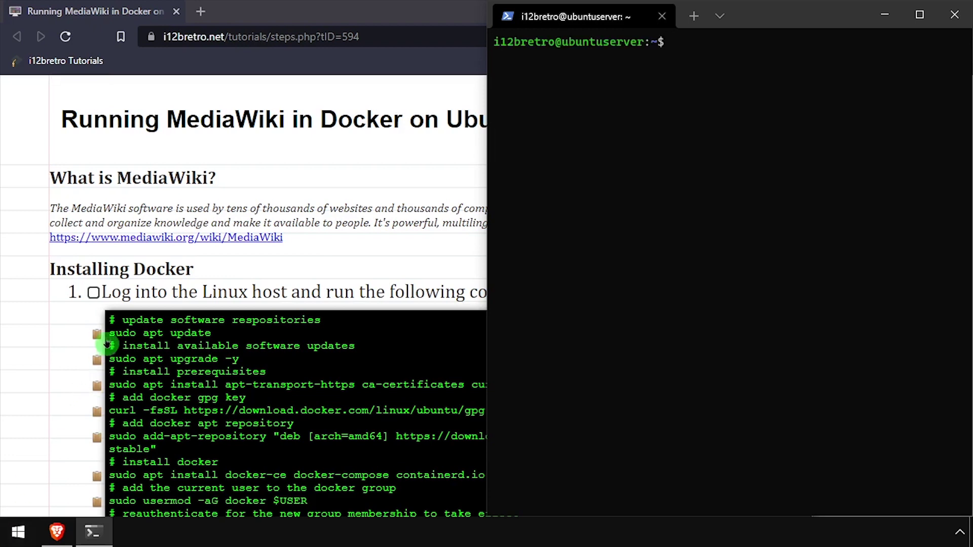
Run apt update and install the Docker prerequisite packages on the server.
left_click(98, 334)
key("Return")
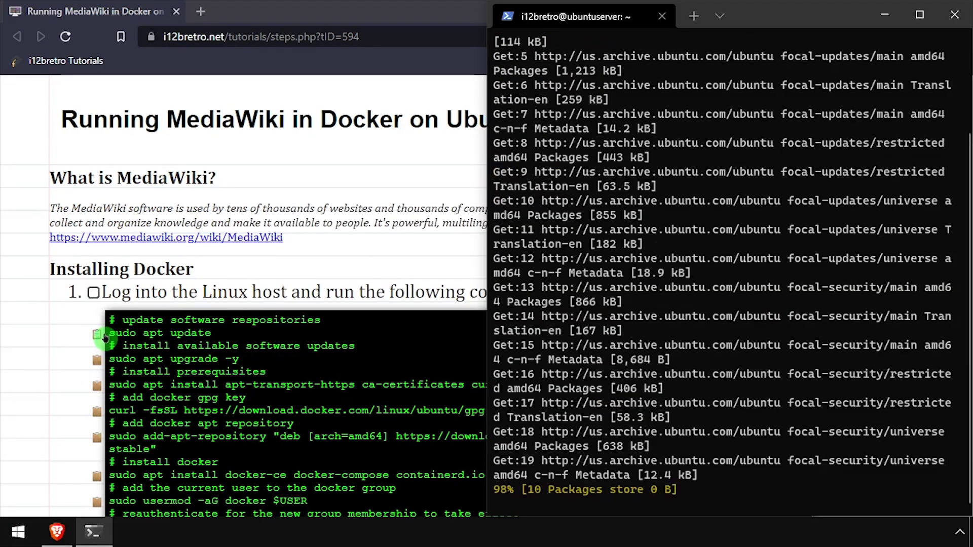
left_click(96, 384)
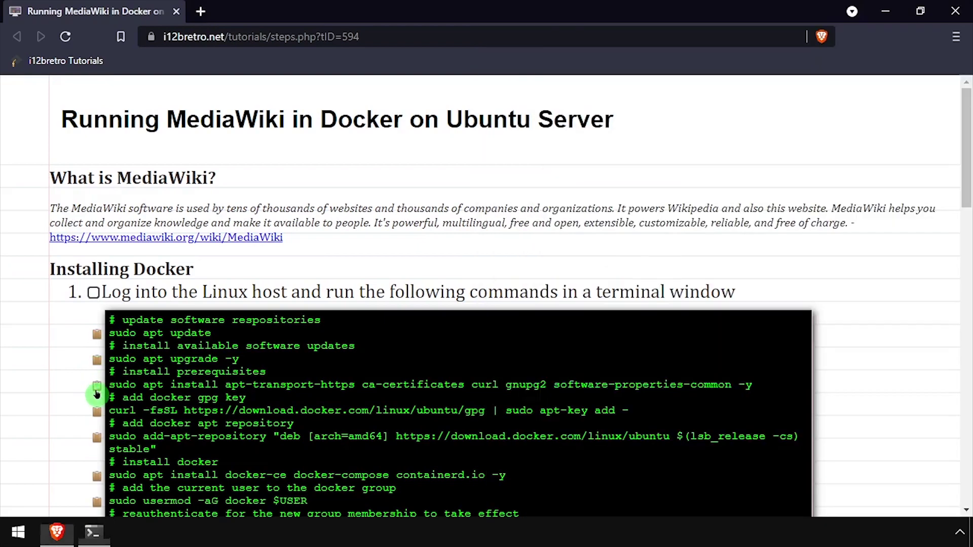
key("Return")
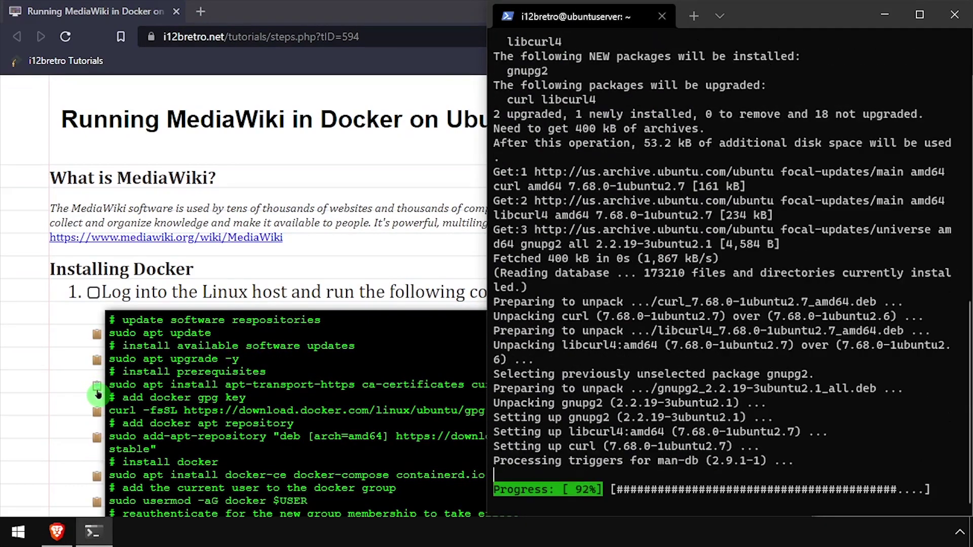
Add Docker's gpg key and apt repository to the server.
left_click(97, 411)
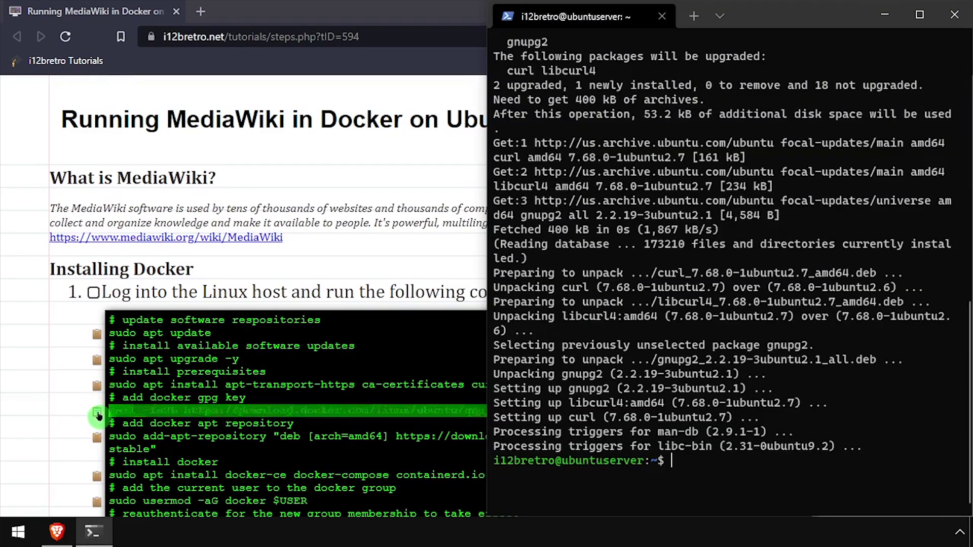
key("Return")
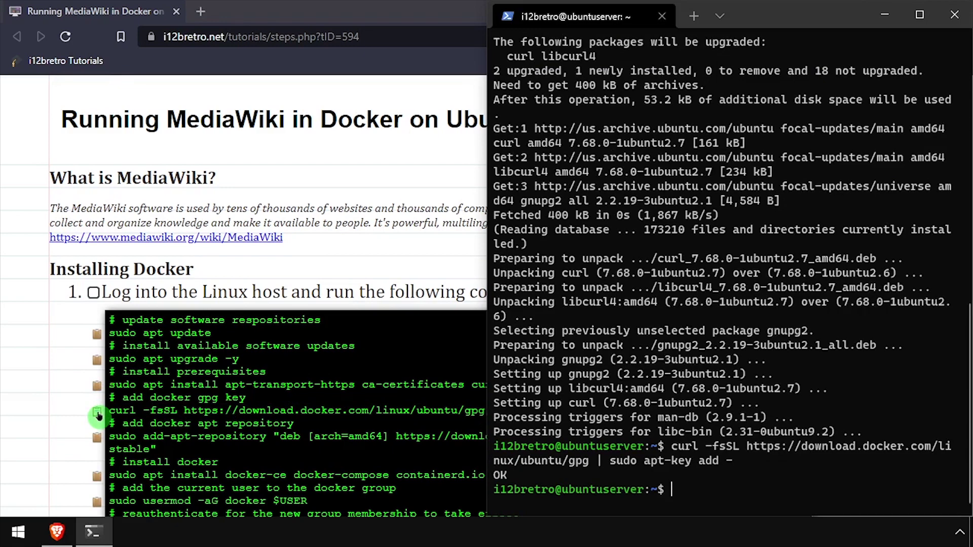
left_click(96, 438)
key("Return")
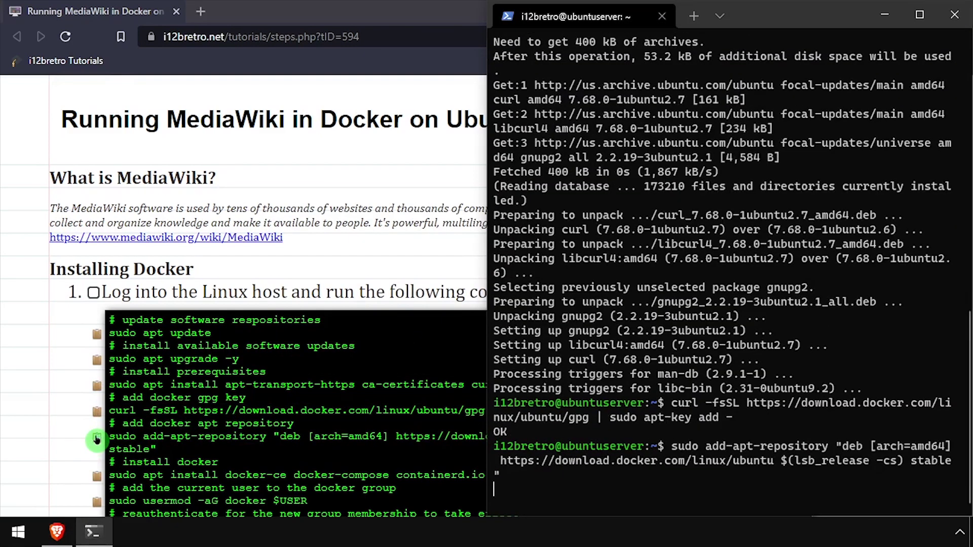
Install Docker, Docker Compose and containerd from the tutorial command.
left_click(96, 477)
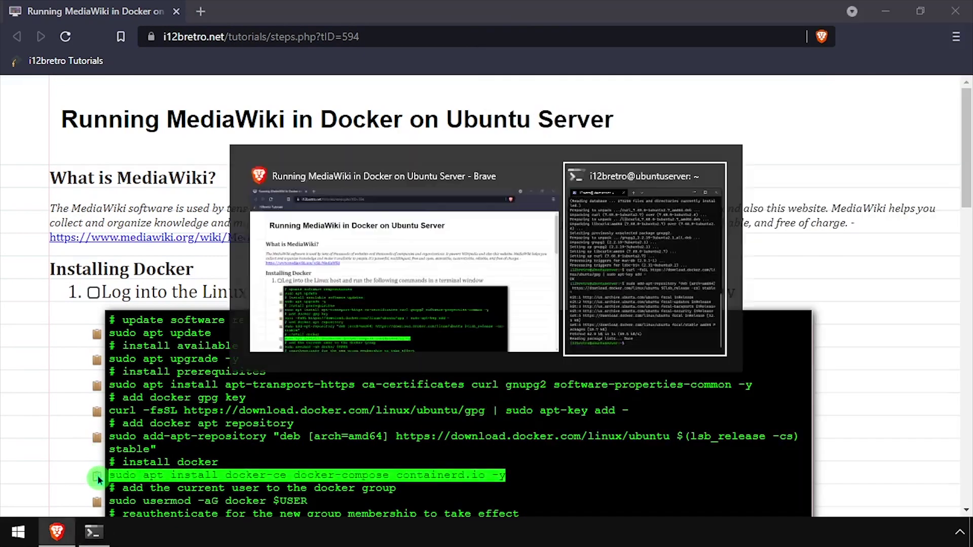
key("Return")
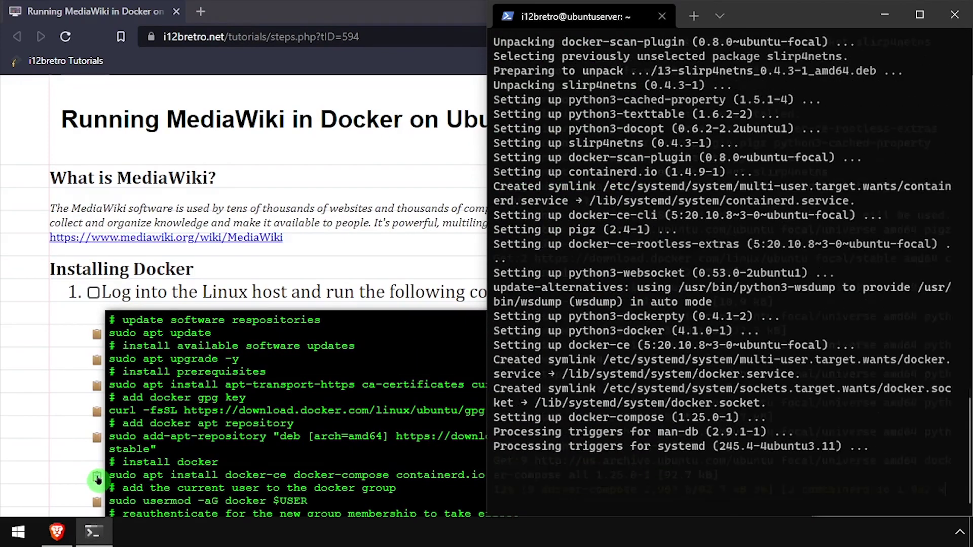
scroll(98, 477, "down", 4)
left_click(97, 197)
key("alt+Tab")
Add the user to the docker group with usermod and reauthenticate via su - $USER.
key("ctrl+v")
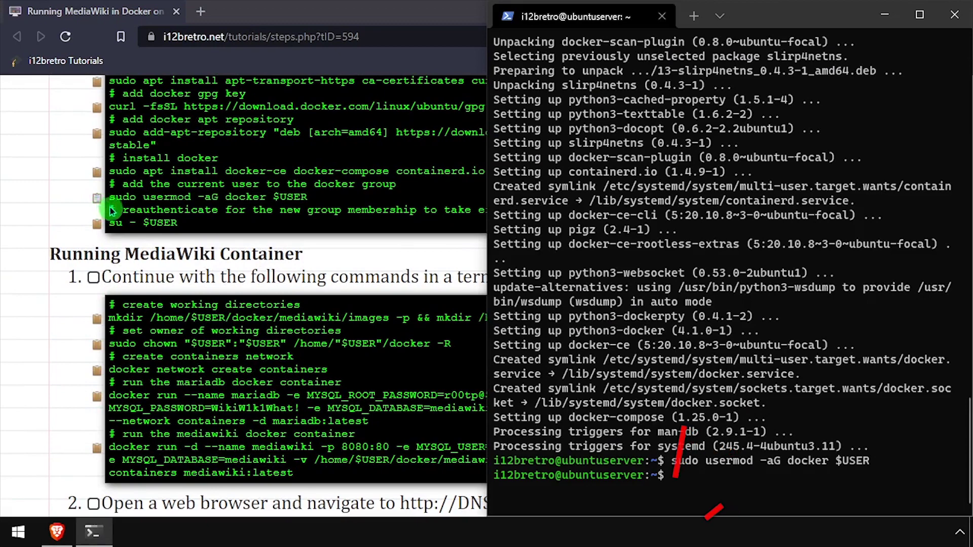
key("alt+Tab")
left_click(97, 223)
key("alt+Tab")
key("ctrl+v")
key("Return")
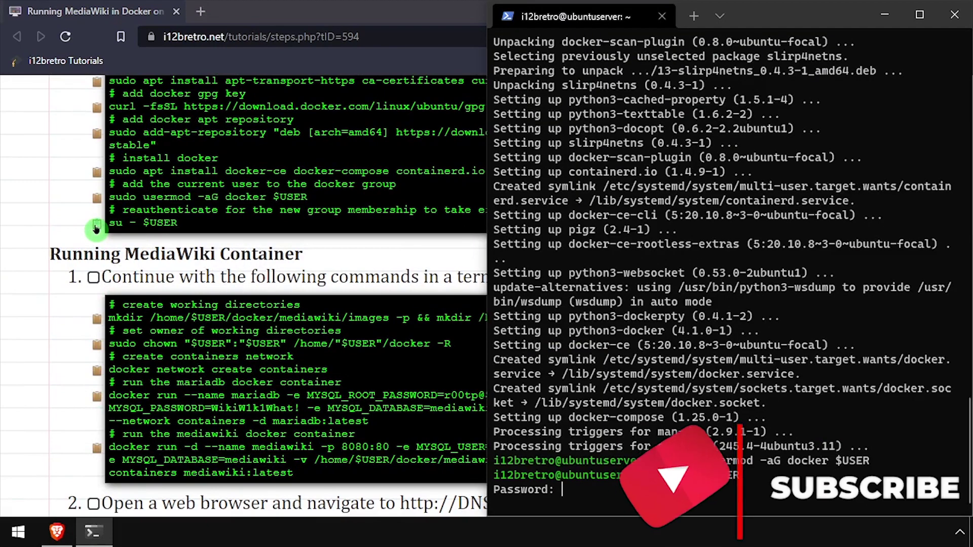
key("Return")
Create the mediawiki and mariadb working folders and give the user ownership of them.
left_click(97, 319)
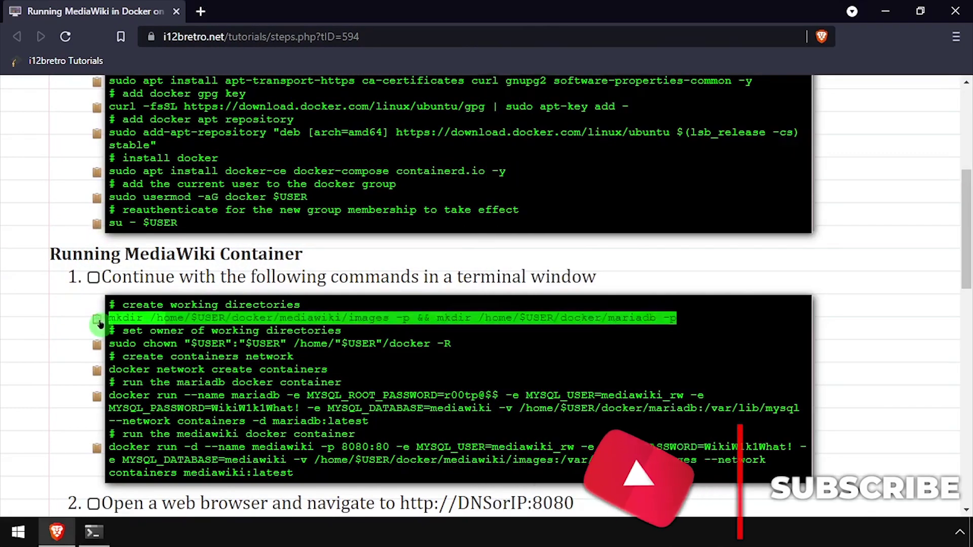
key("alt+Tab")
key("ctrl+v")
key("Return")
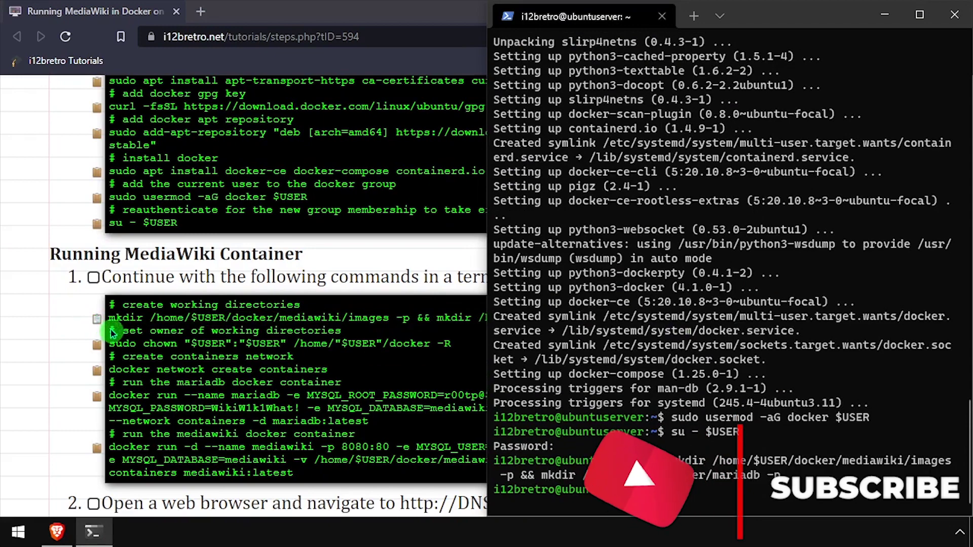
key("alt+Tab")
left_click(98, 344)
key("alt+Tab")
key("ctrl+v")
key("Return")
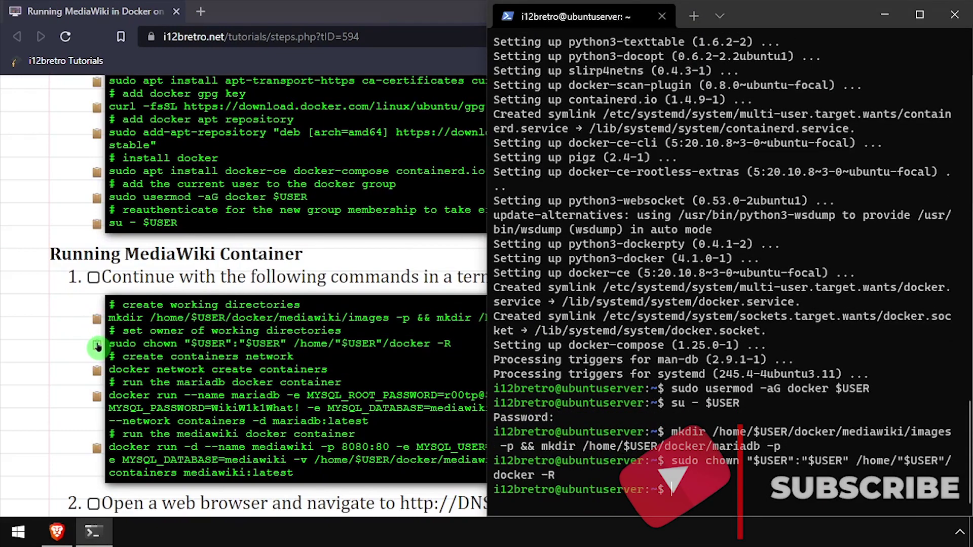
Create the Docker network named containers.
left_click(97, 371)
key("alt+Tab")
key("ctrl+v")
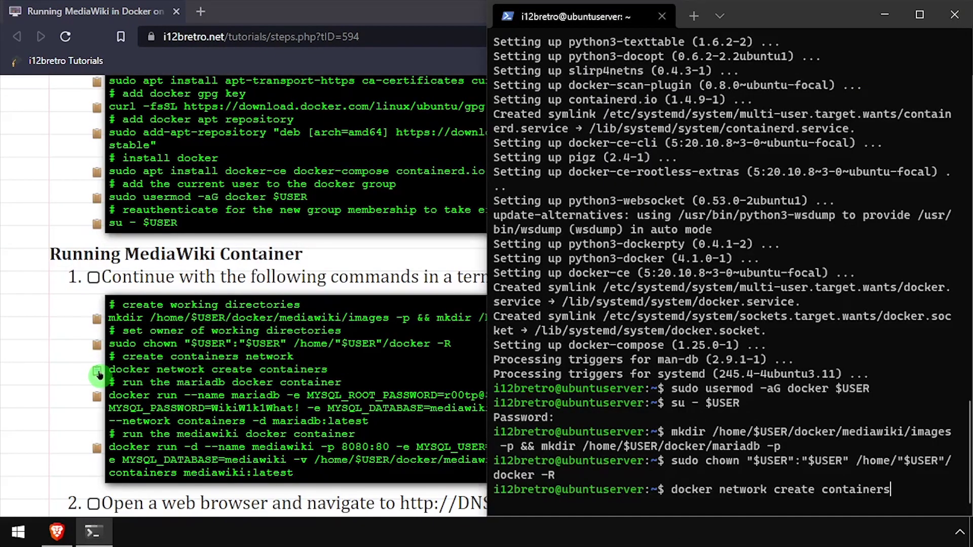
key("Return")
Start the MariaDB database container with the tutorial's docker run command.
key("alt+Tab")
left_click(97, 396)
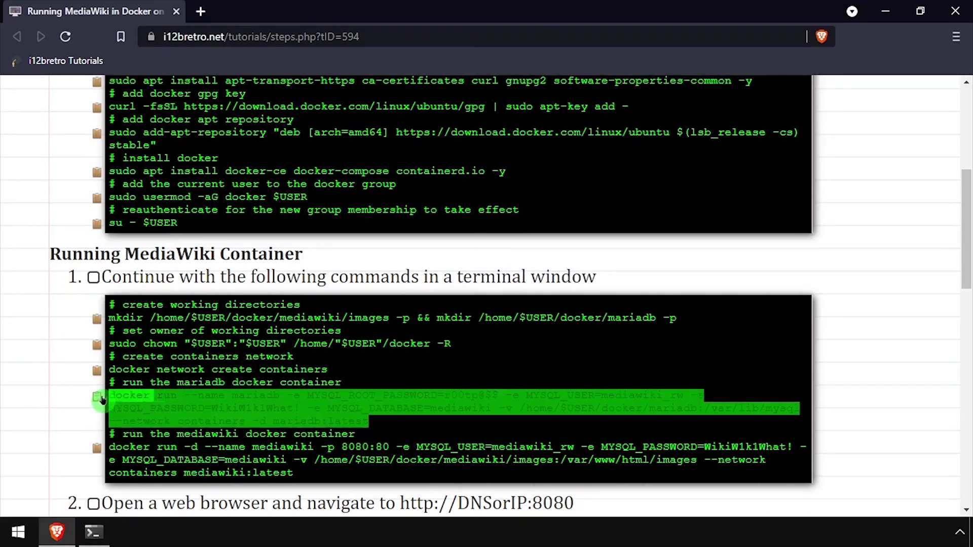
key("alt+Tab")
key("ctrl+v")
key("Return")
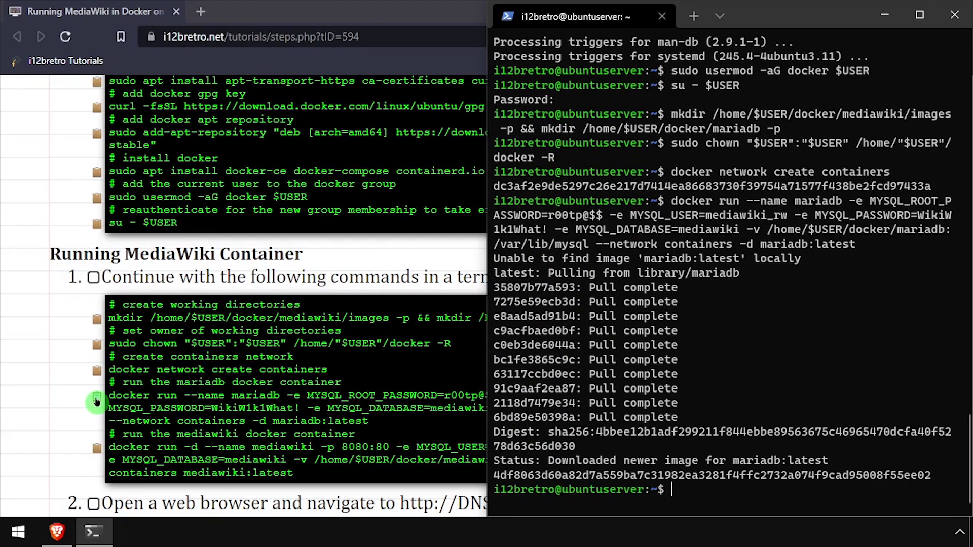
Run the mediawiki:latest container on port 8080 with its images volume mounted.
key("alt+Tab")
left_click(98, 448)
key("alt+Tab")
key("ctrl+v")
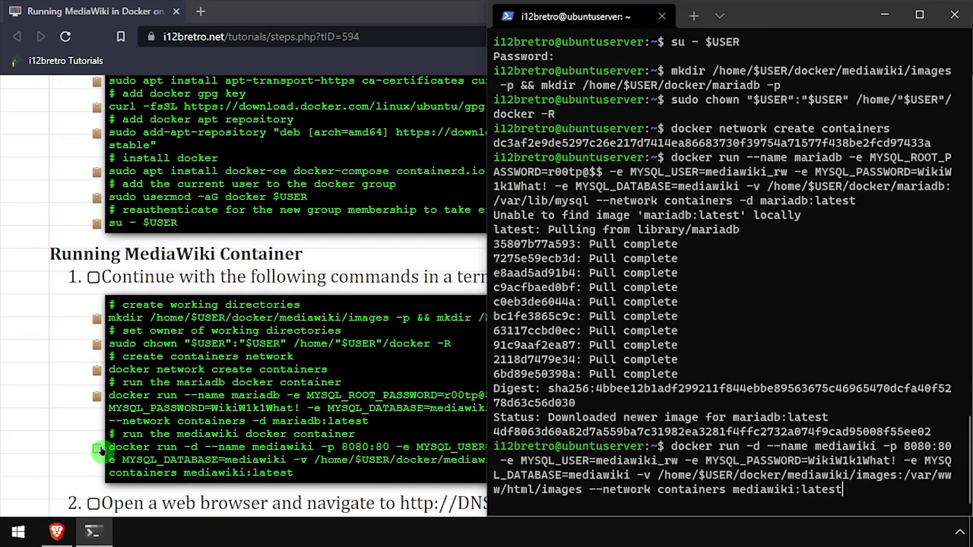
key("Return")
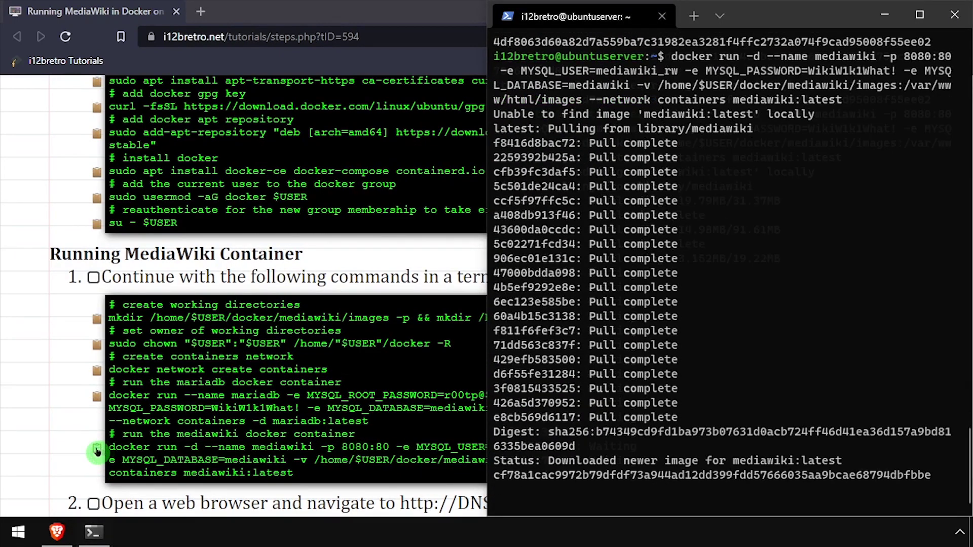
left_click(201, 13)
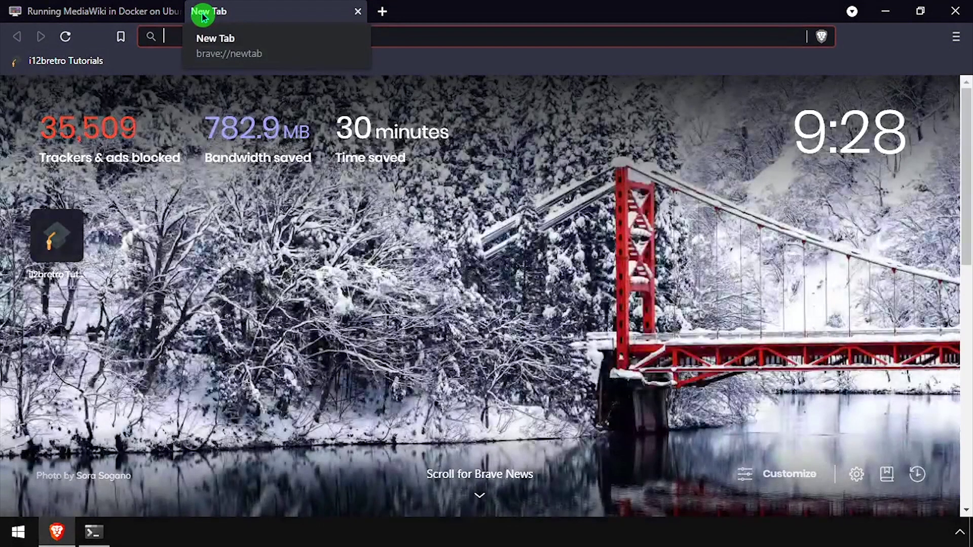
type("http://192.16")
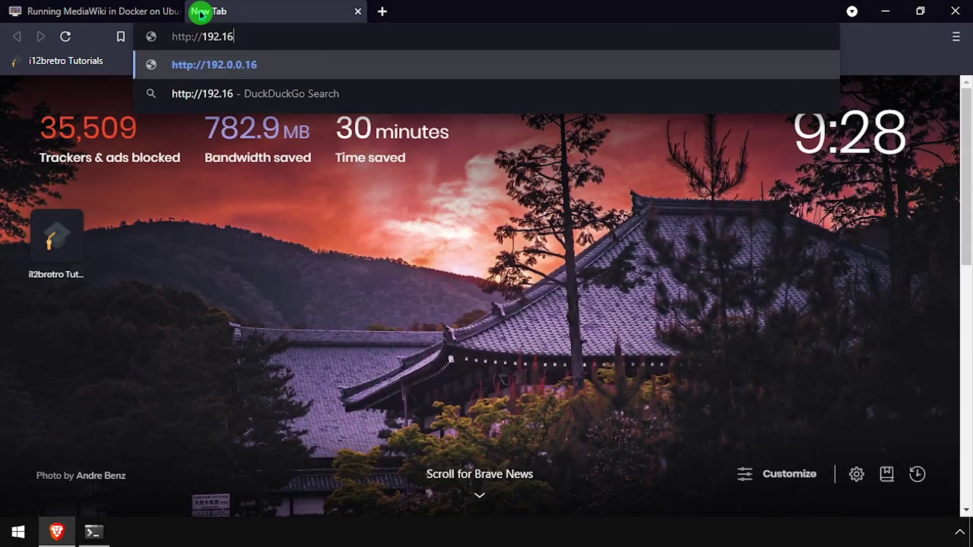
type("8.0.95:8080")
key("Return")
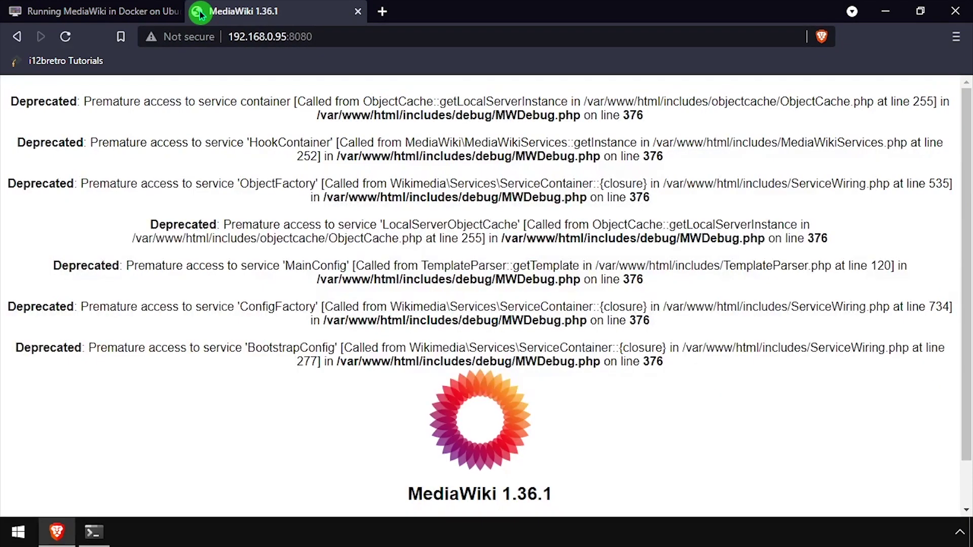
scroll(573, 347, "down", 1)
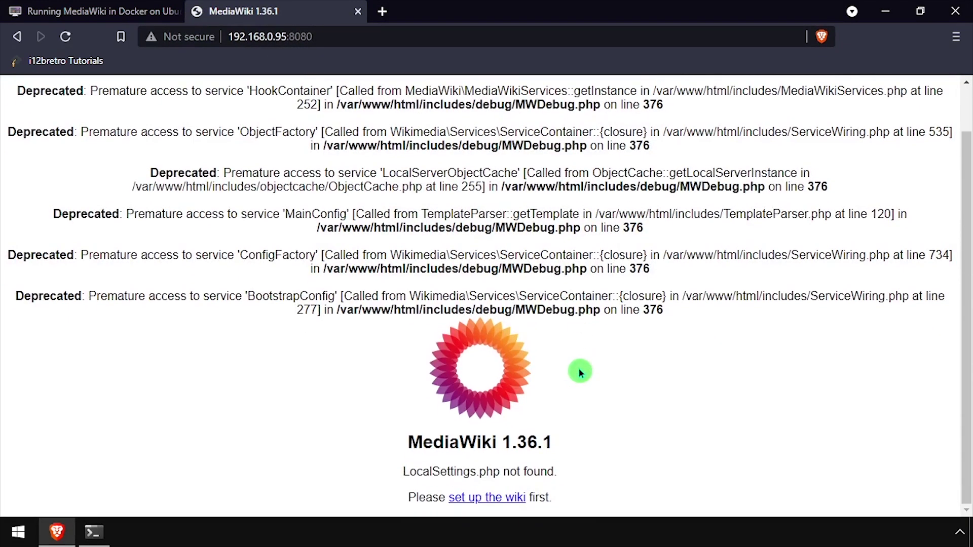
left_click(504, 497)
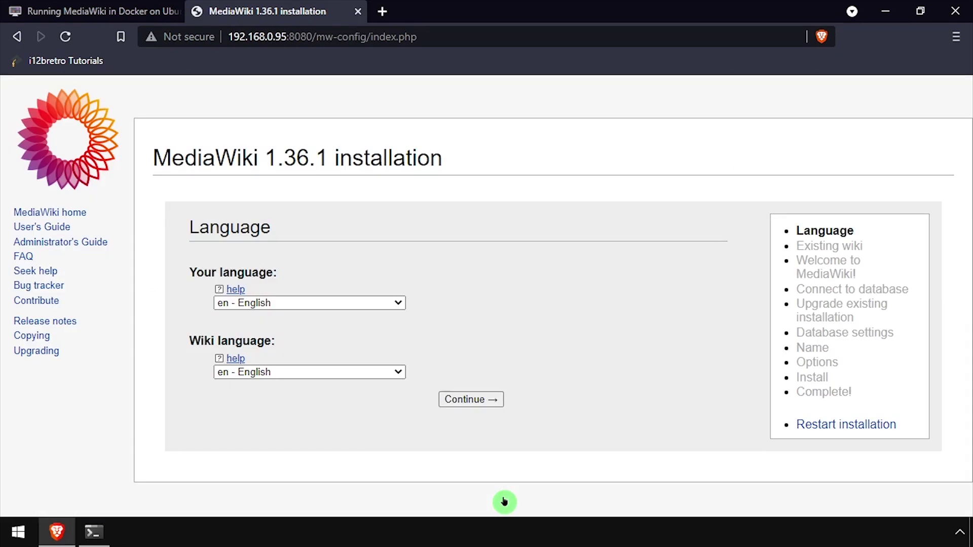
Keep English as the language and continue past the Welcome page.
left_click(472, 400)
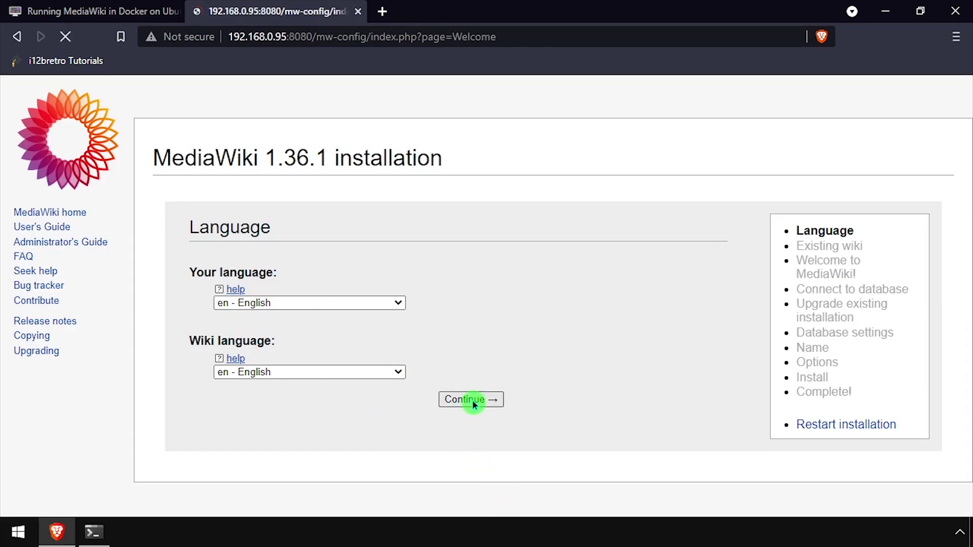
scroll(471, 403, "down", 5)
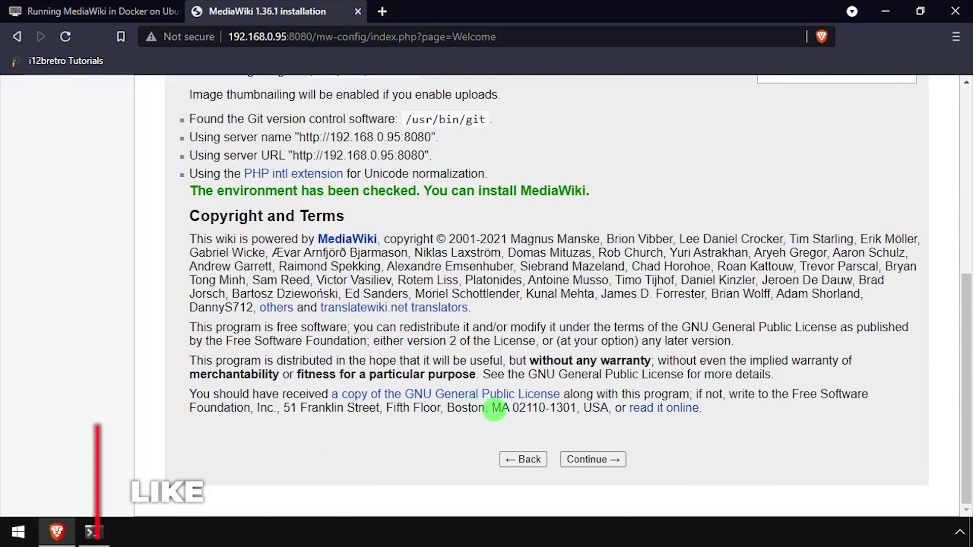
left_click(599, 460)
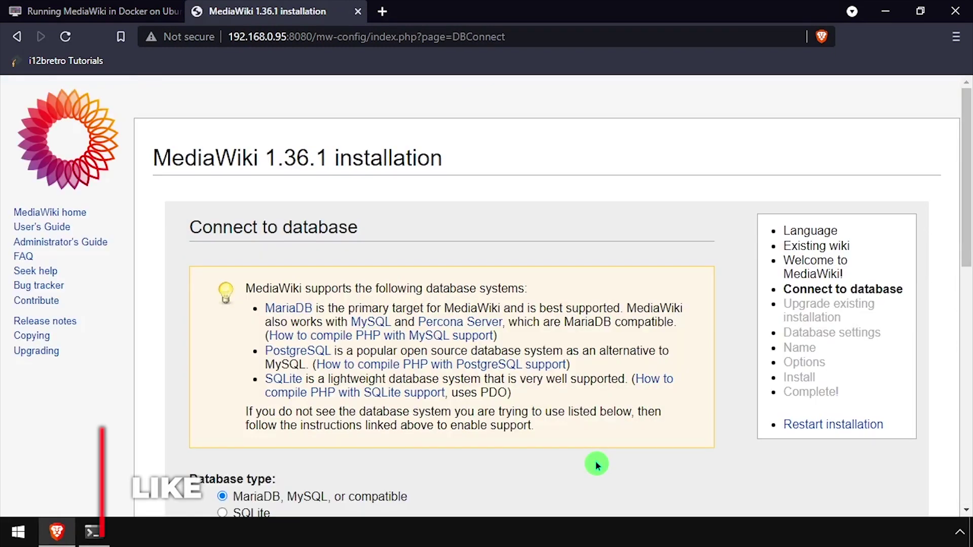
scroll(597, 465, "down", 4)
Enter host mariadb, database mediawiki, user mediawiki_rw and its password, then continue.
left_click(343, 326)
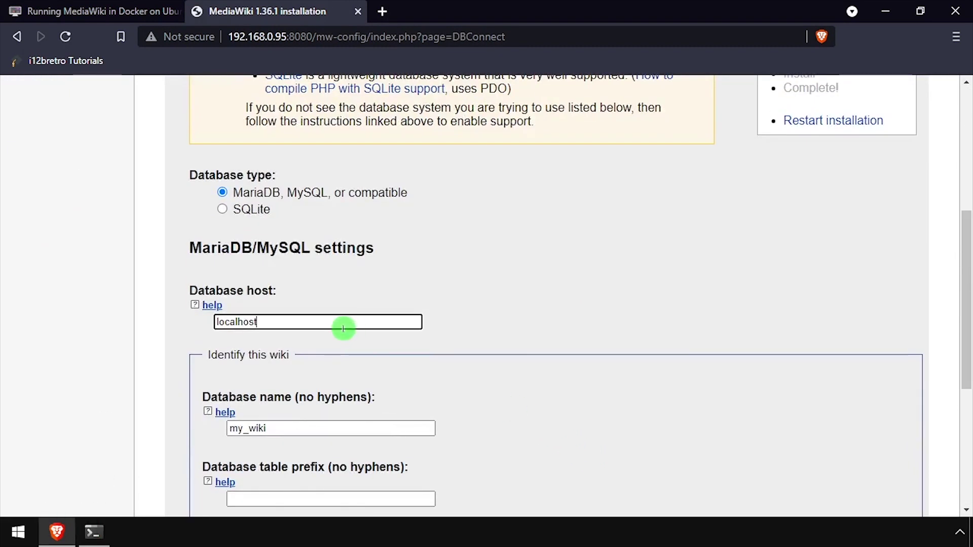
double_click(343, 325)
type("mariadb")
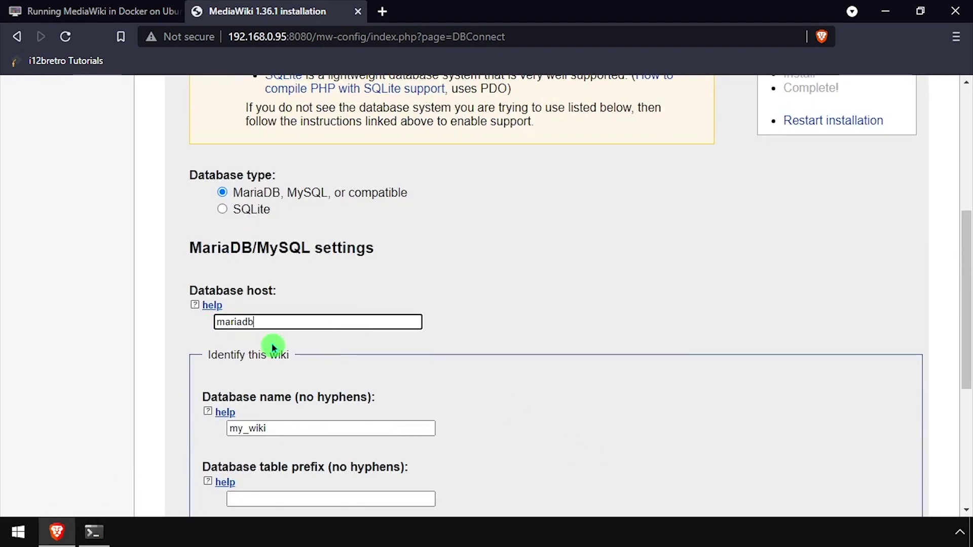
scroll(272, 347, "down", 1)
double_click(310, 350)
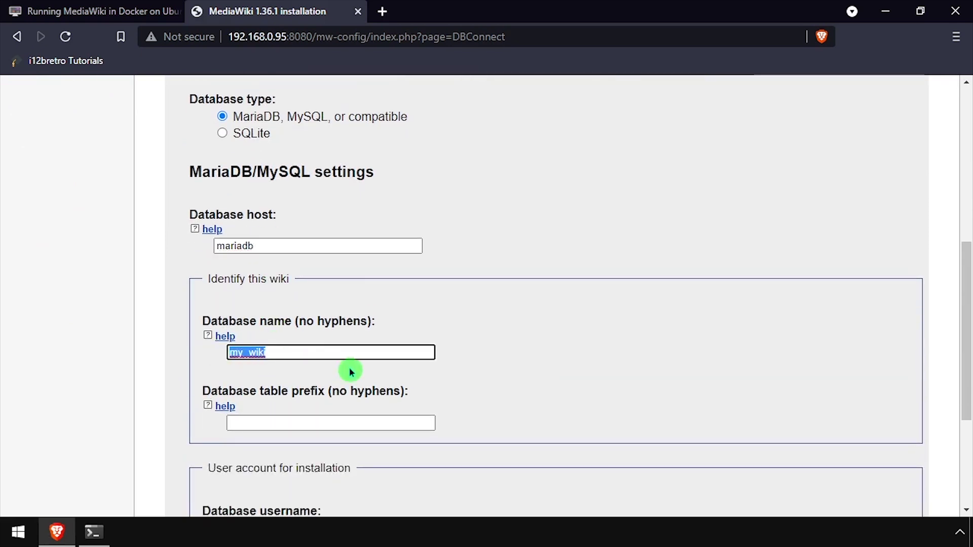
type("mediawiki")
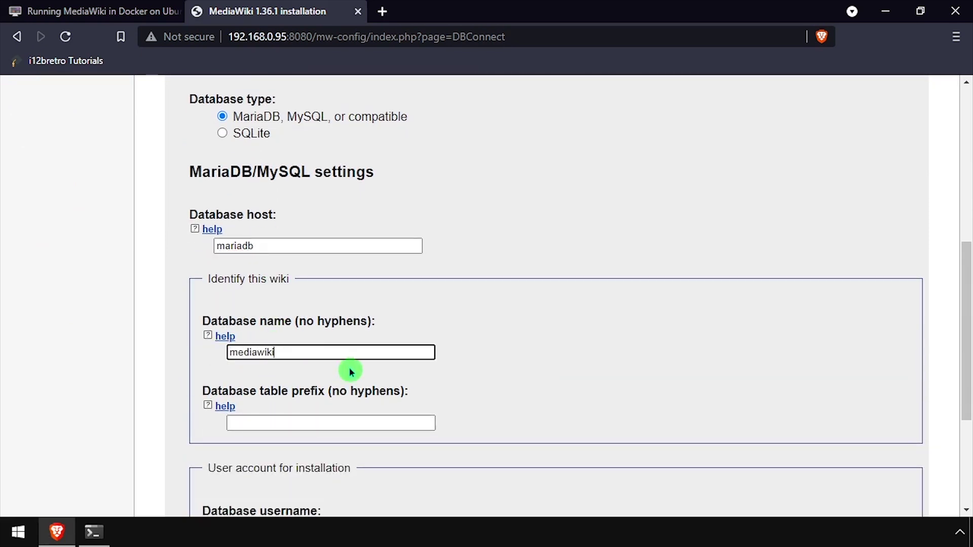
scroll(347, 374, "down", 2)
double_click(314, 389)
type("mediawiki")
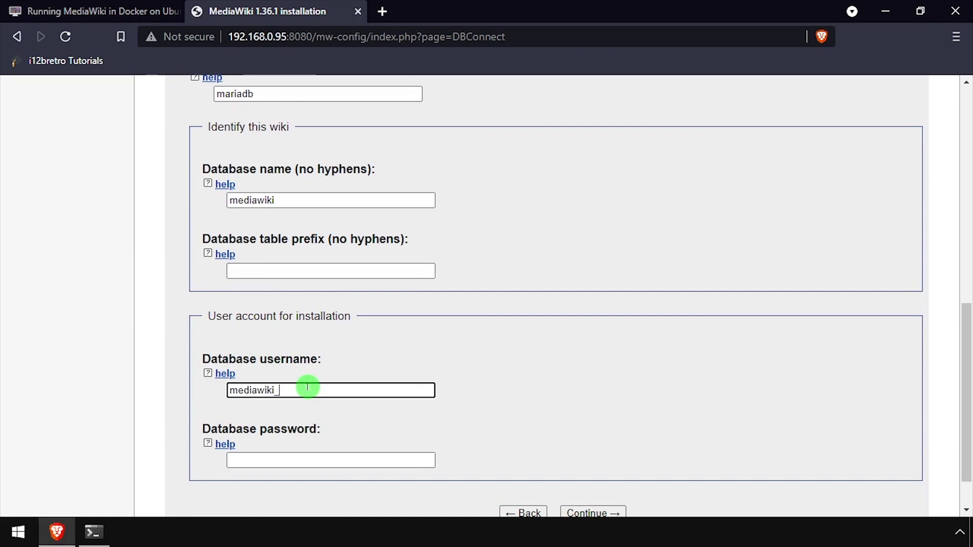
type("rw")
key("Tab")
scroll(577, 443, "down", 1)
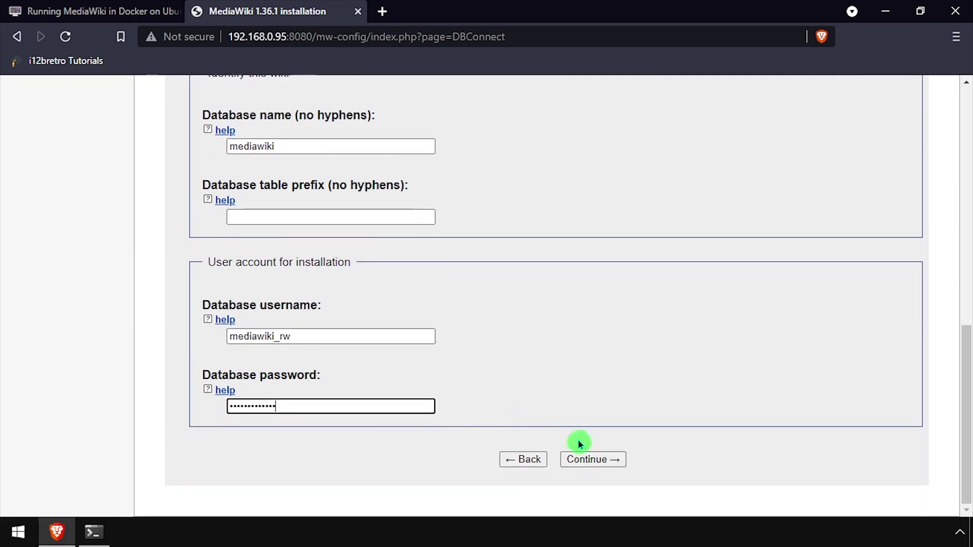
left_click(595, 459)
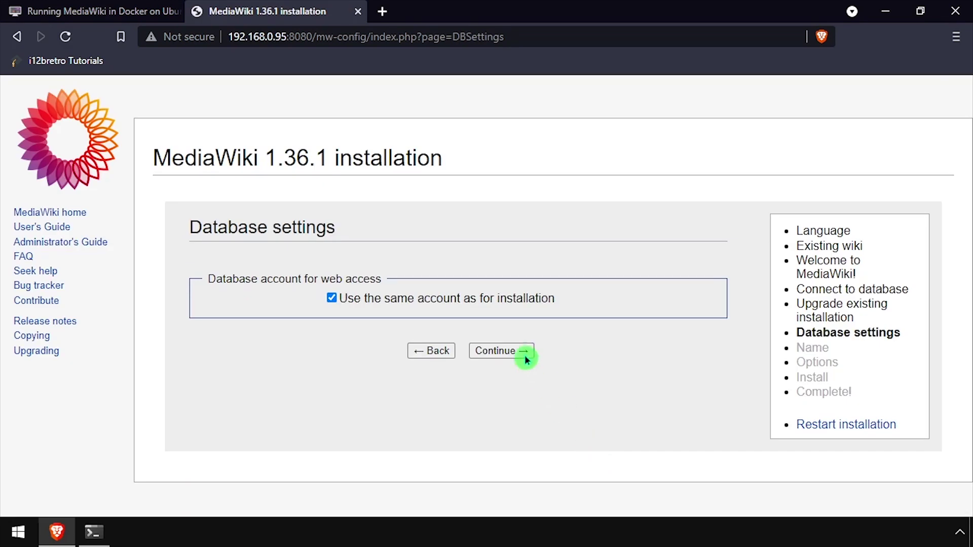
Keep the same database account, then enter the wiki name and administrator username and password.
left_click(508, 350)
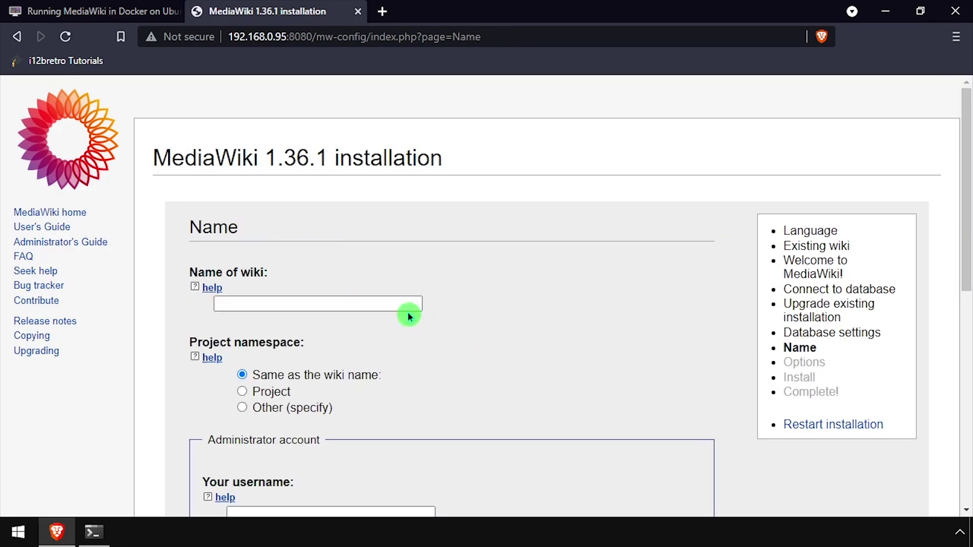
left_click(396, 304)
type("i12bretro mediawiki do")
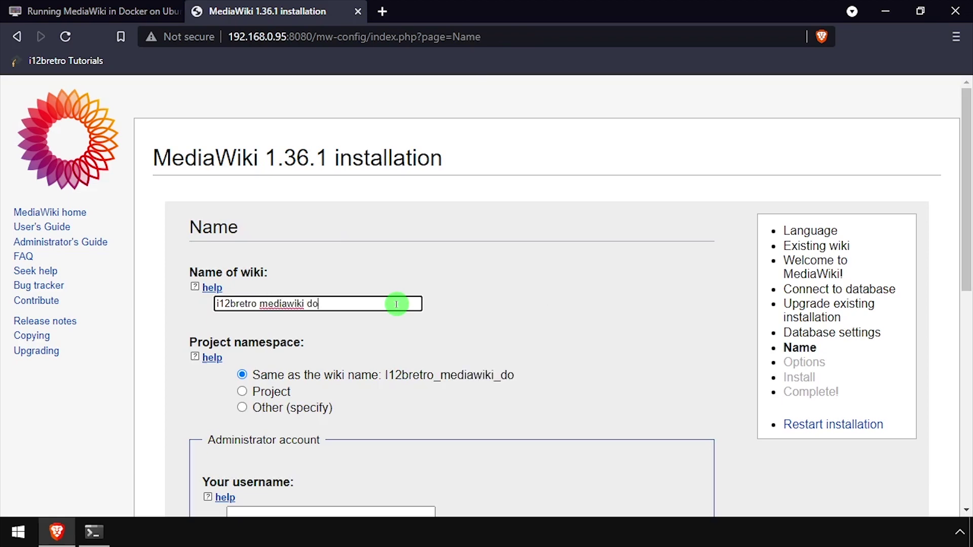
type("cker")
scroll(395, 303, "down", 2)
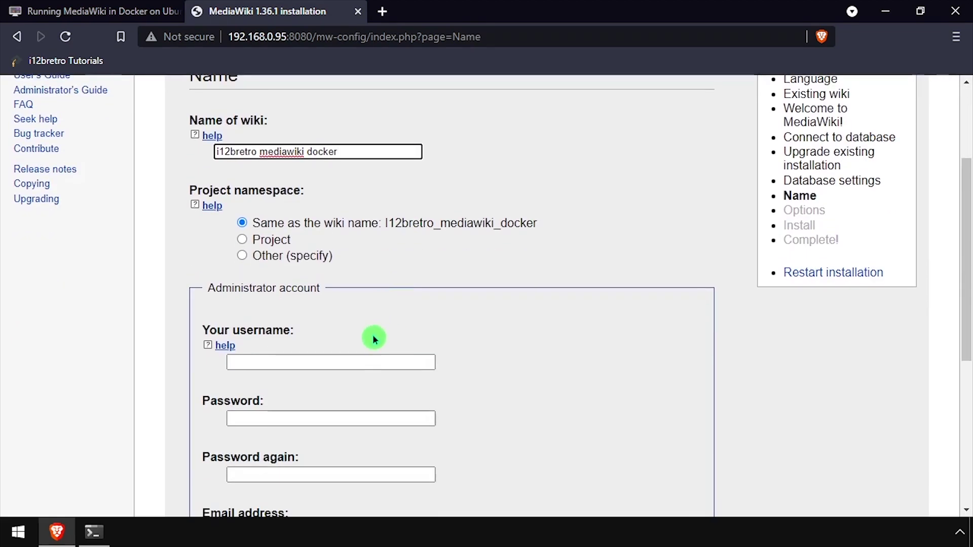
left_click(353, 364)
key("Tab")
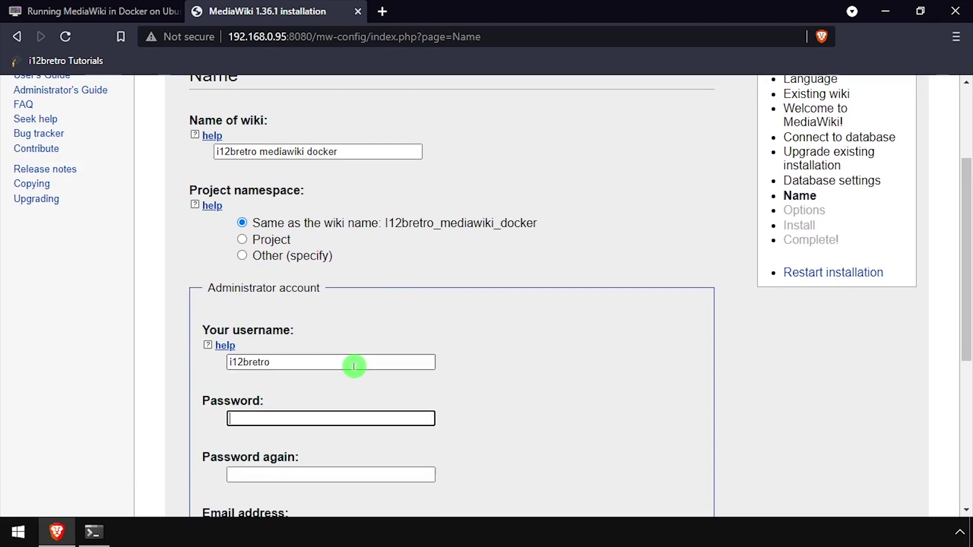
key("Tab")
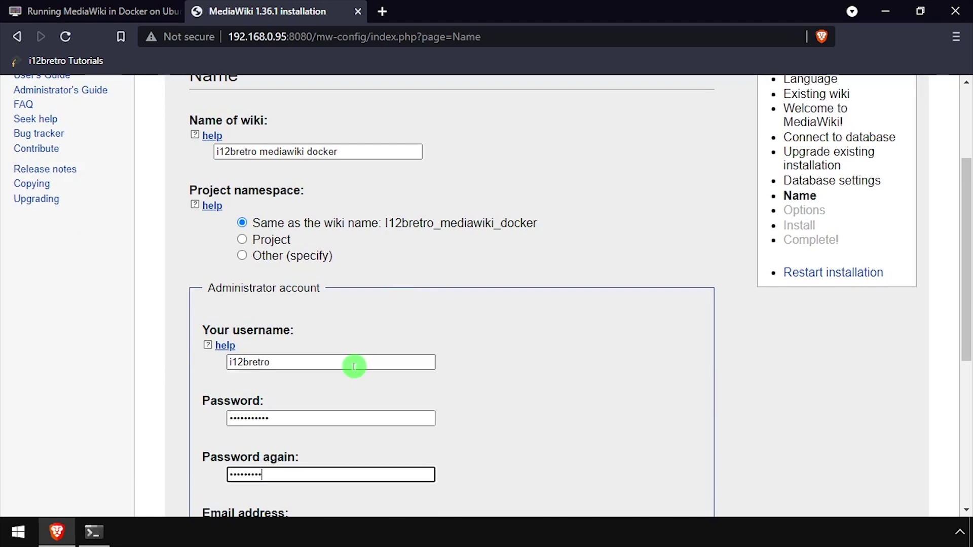
scroll(353, 365, "down", 1)
scroll(354, 357, "down", 3)
Add the admin email, opt out of data sharing, choose 'I'm bored already' and install.
left_click(349, 239)
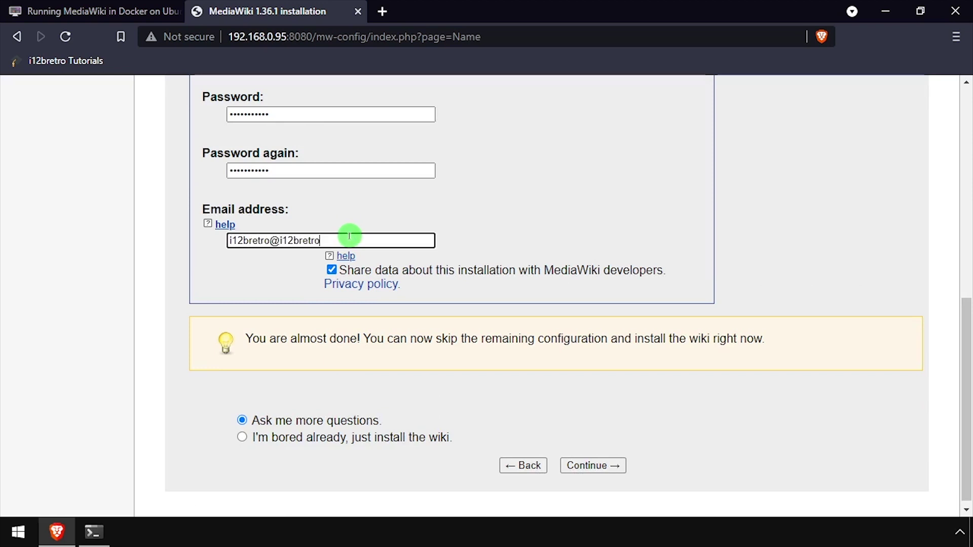
left_click(335, 273)
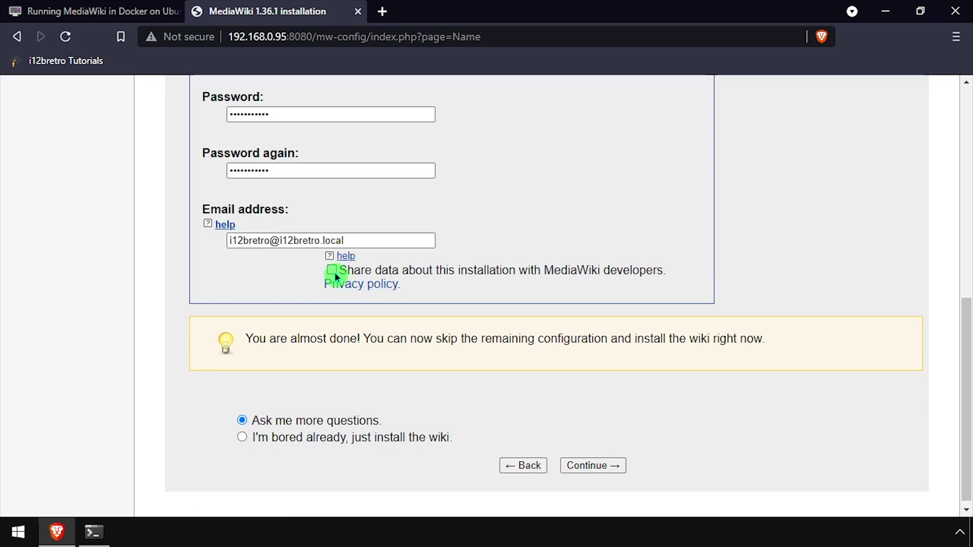
left_click(293, 436)
left_click(601, 464)
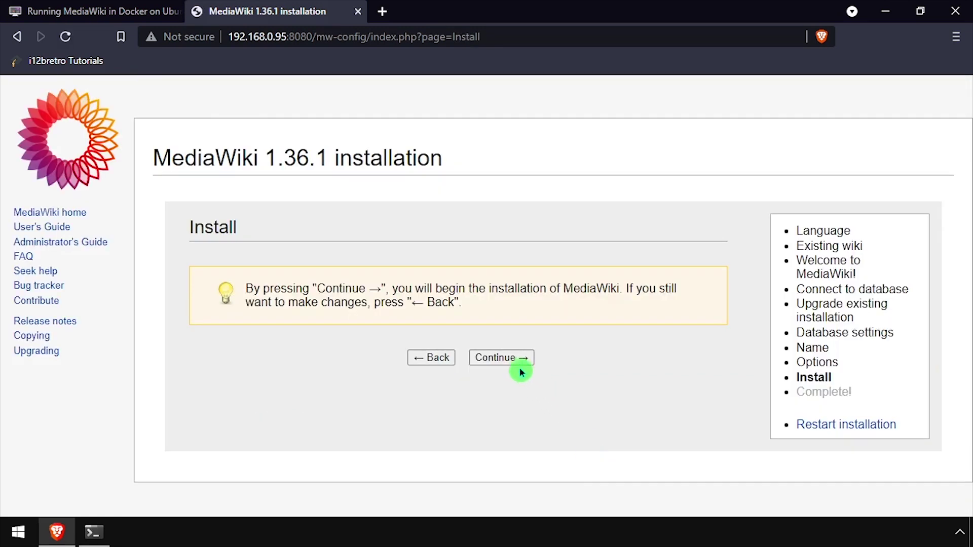
left_click(517, 361)
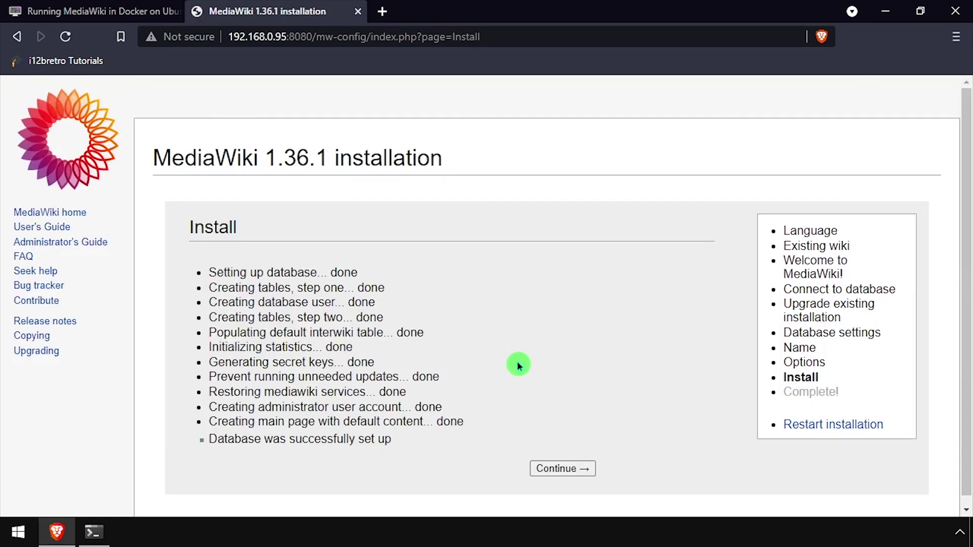
left_click(561, 469)
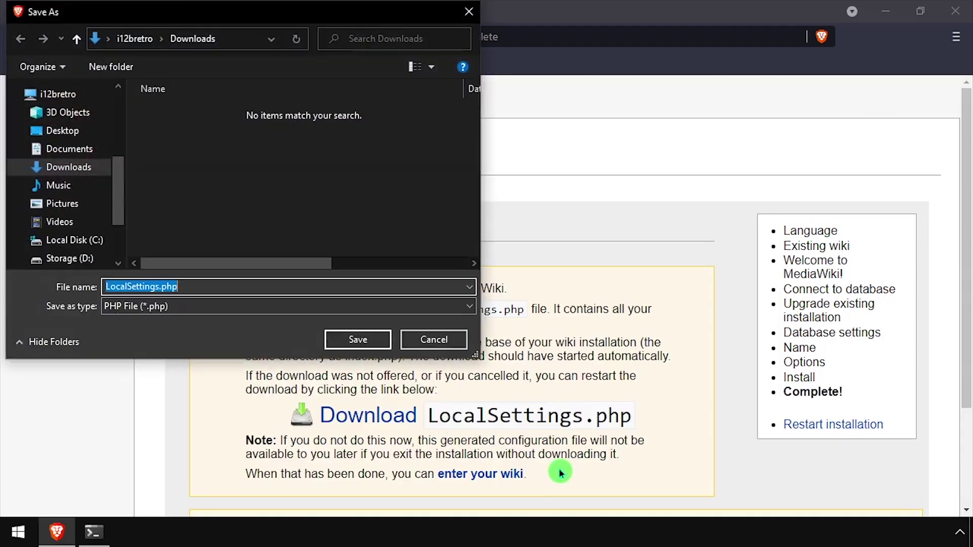
Save LocalSettings.php to Downloads, open it in Notepad++, and return to the tutorial tab.
left_click(362, 340)
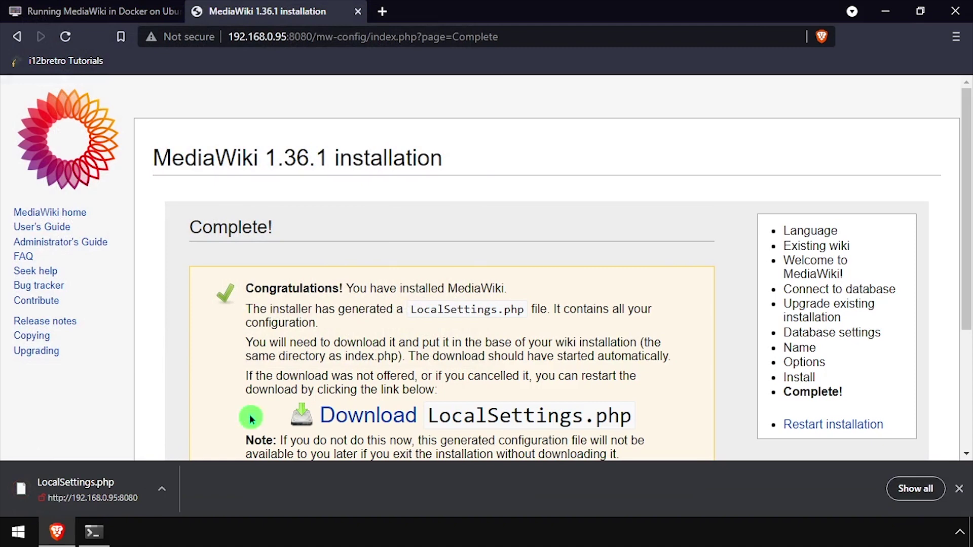
right_click(99, 491)
left_click(150, 450)
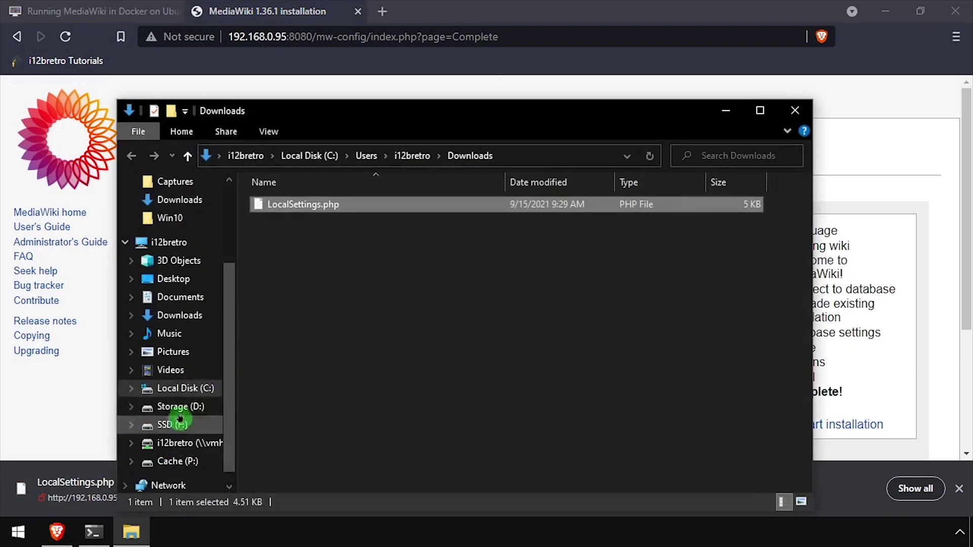
right_click(293, 210)
left_click(334, 232)
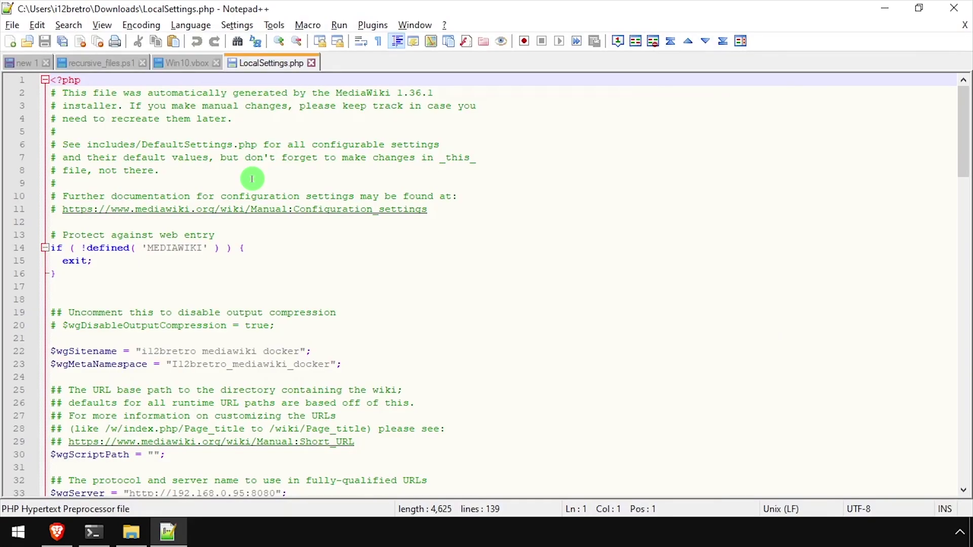
left_click(62, 531)
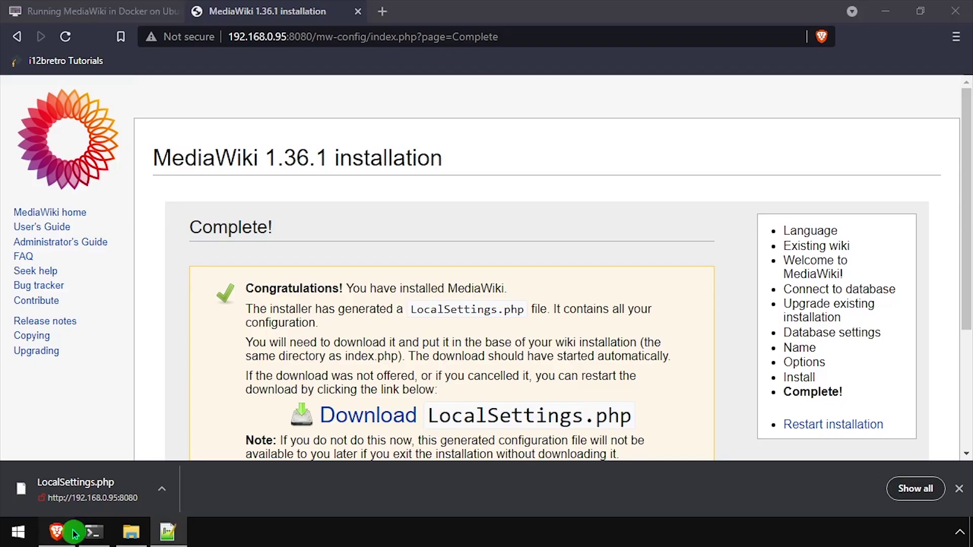
left_click(125, 17)
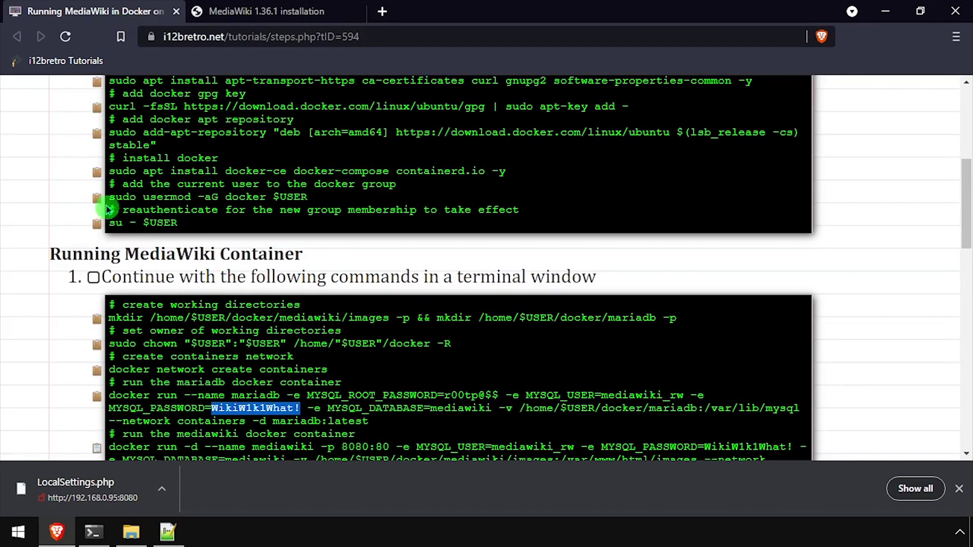
scroll(94, 216, "down", 5)
scroll(95, 217, "down", 5)
scroll(94, 217, "down", 1)
Create LocalSettings.php in nano with the settings copied from Notepad++ and save it.
left_click(97, 222)
left_click(92, 532)
right_click(619, 328)
key("Return")
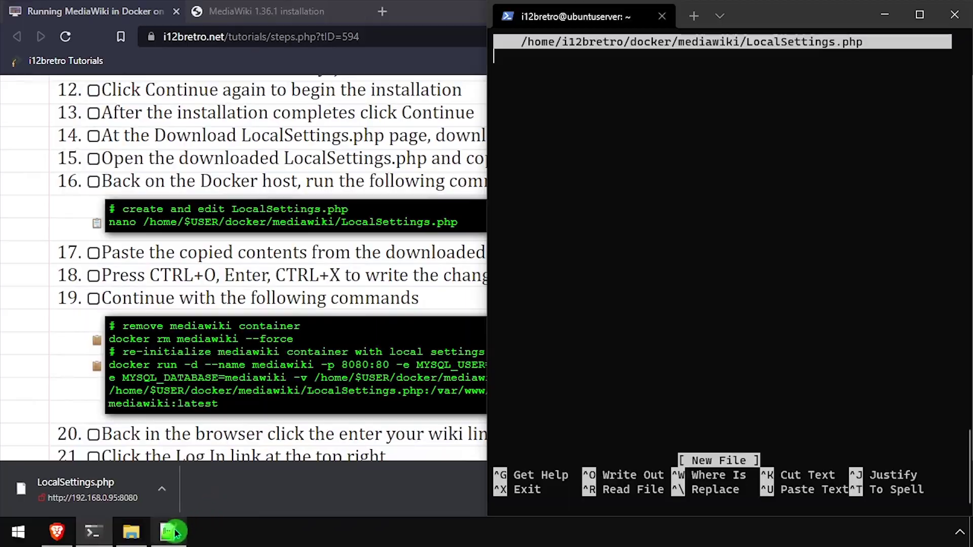
left_click(175, 532)
key("ctrl+a")
left_click(167, 533)
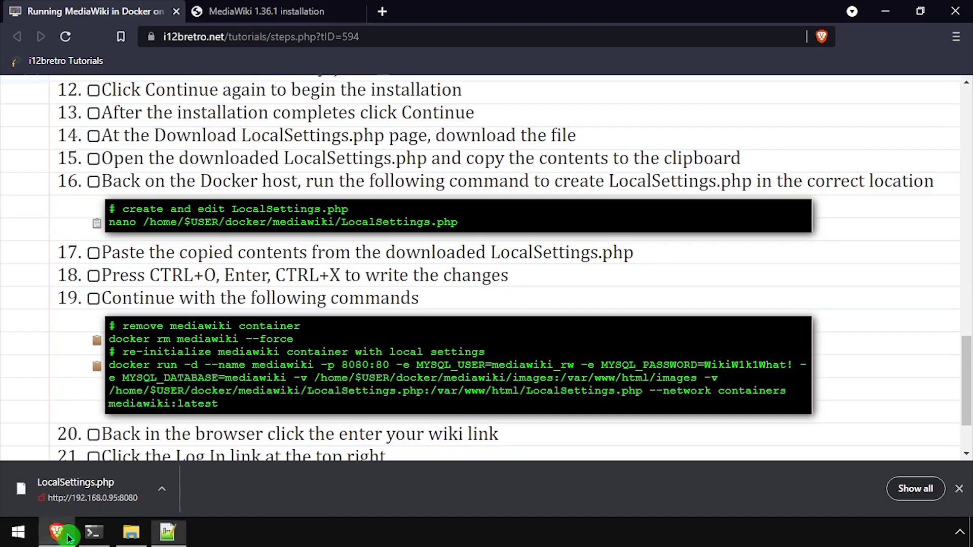
left_click(93, 532)
right_click(740, 290)
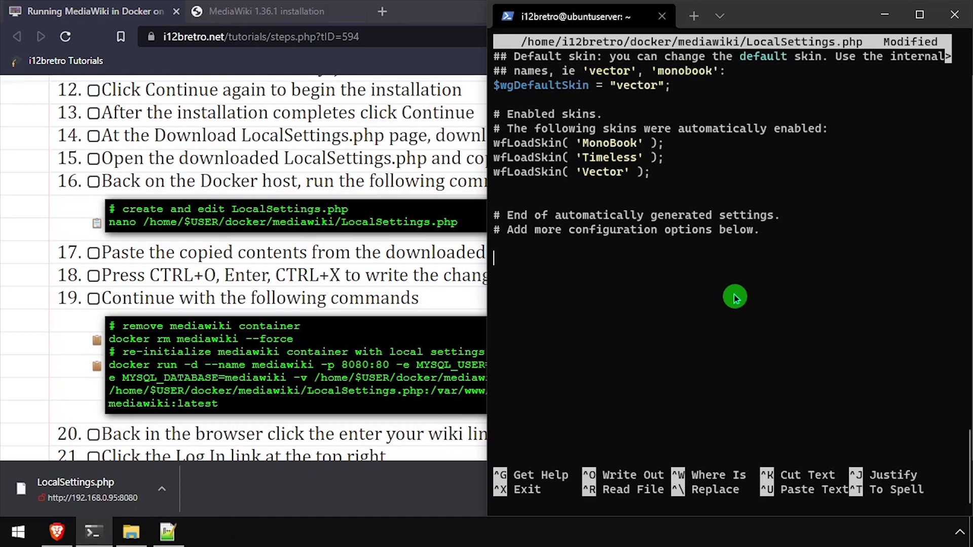
key("ctrl+o")
key("Return")
key("ctrl+x")
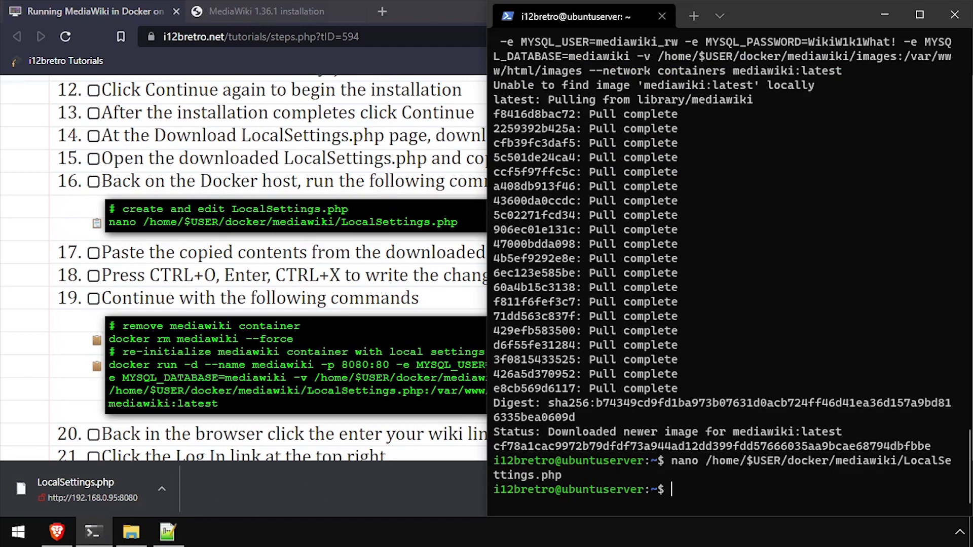
Force-remove the mediawiki container and re-run it with LocalSettings.php mounted.
left_click(97, 339)
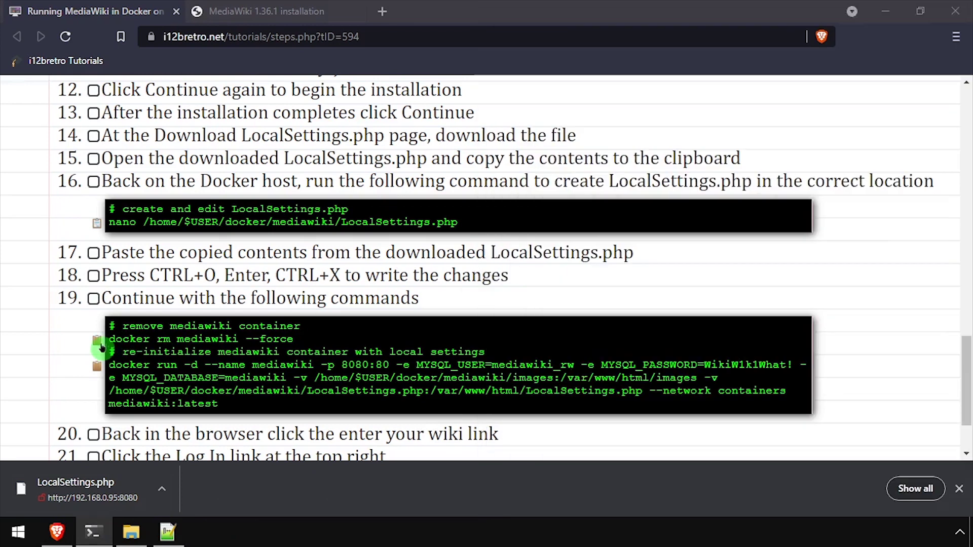
key("alt+Tab")
right_click(540, 277)
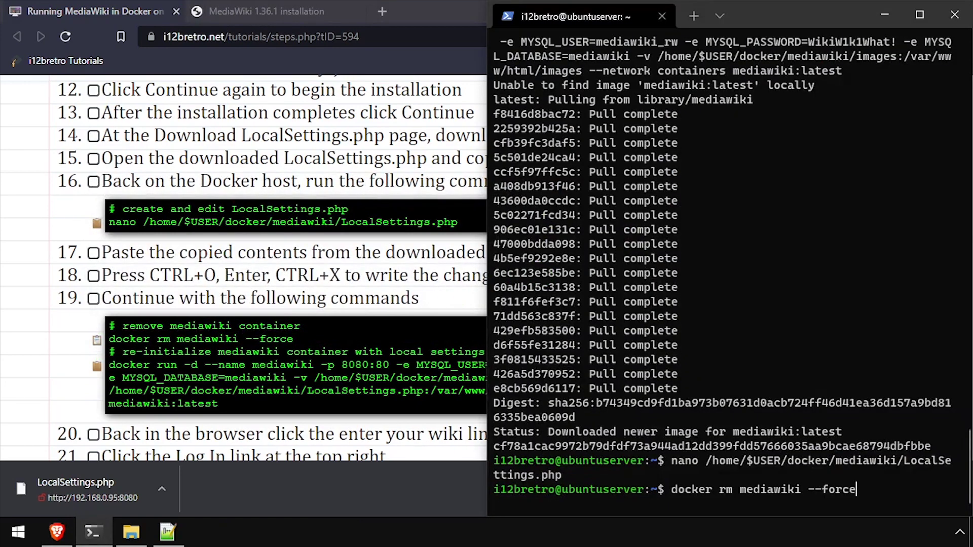
key("Return")
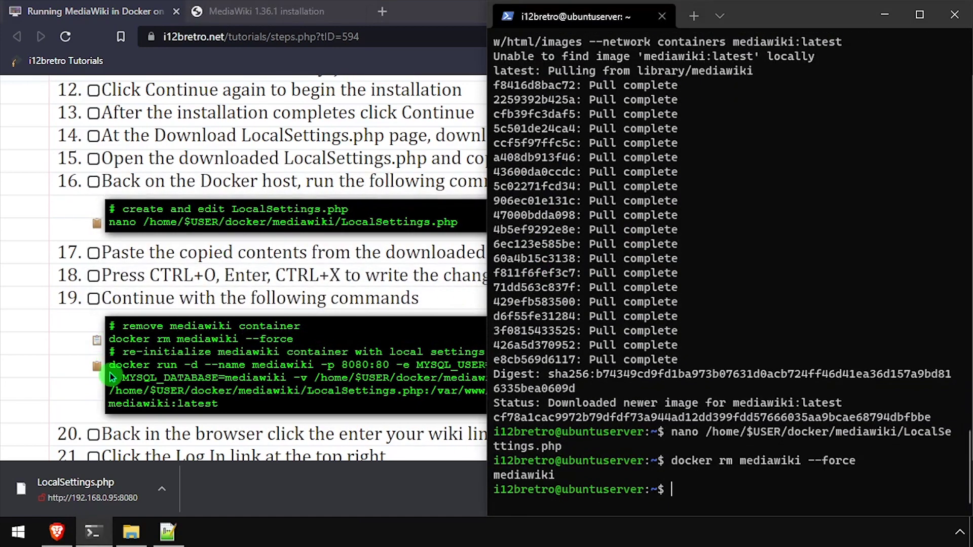
left_click(97, 366)
key("alt+Tab")
right_click(642, 319)
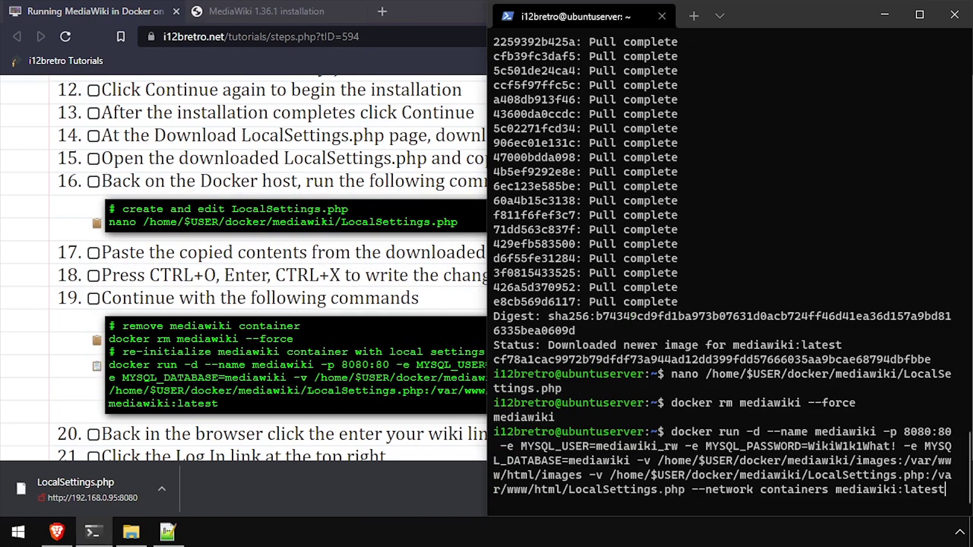
key("Return")
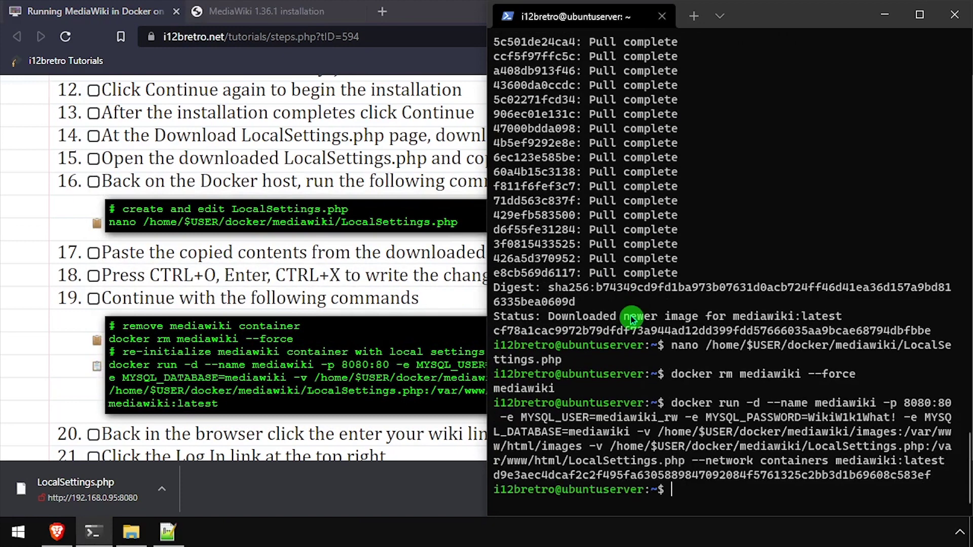
left_click(33, 330)
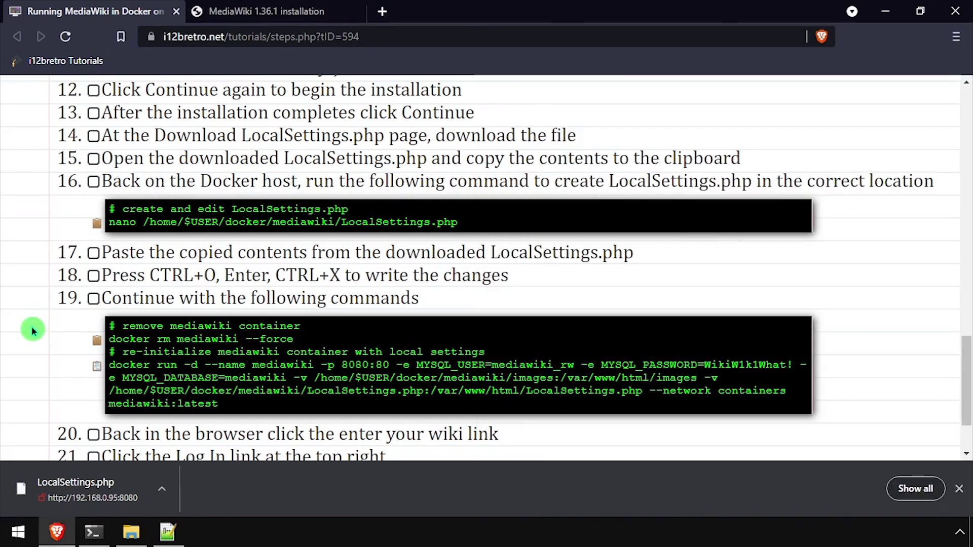
Enter the new wiki from the installer's Complete page and log in as administrator i12bretro.
left_click(266, 10)
scroll(284, 138, "down", 3)
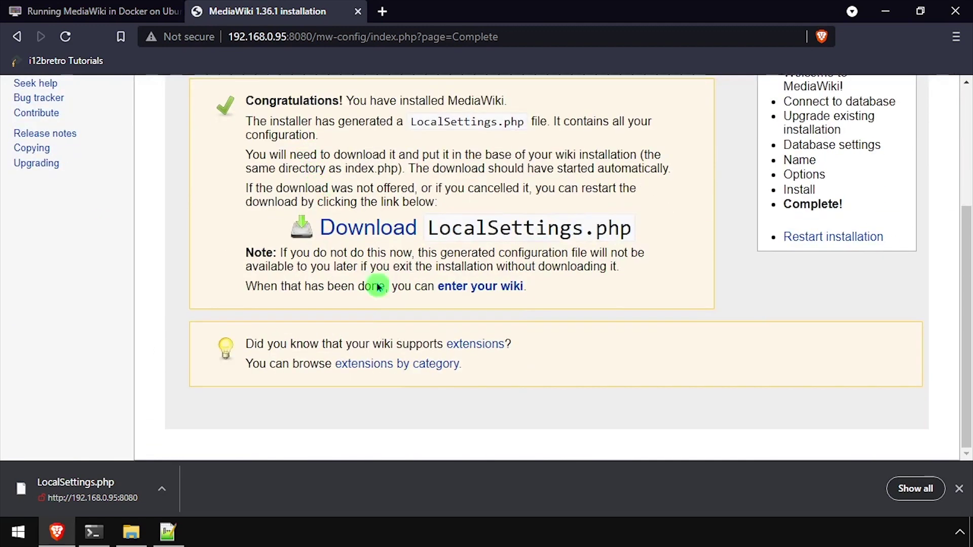
left_click(487, 294)
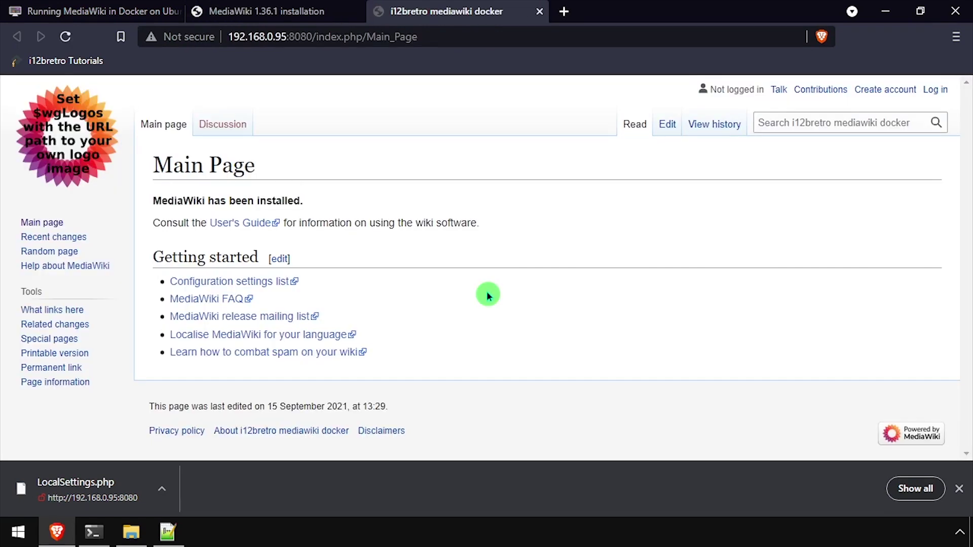
left_click(935, 90)
type("i12b")
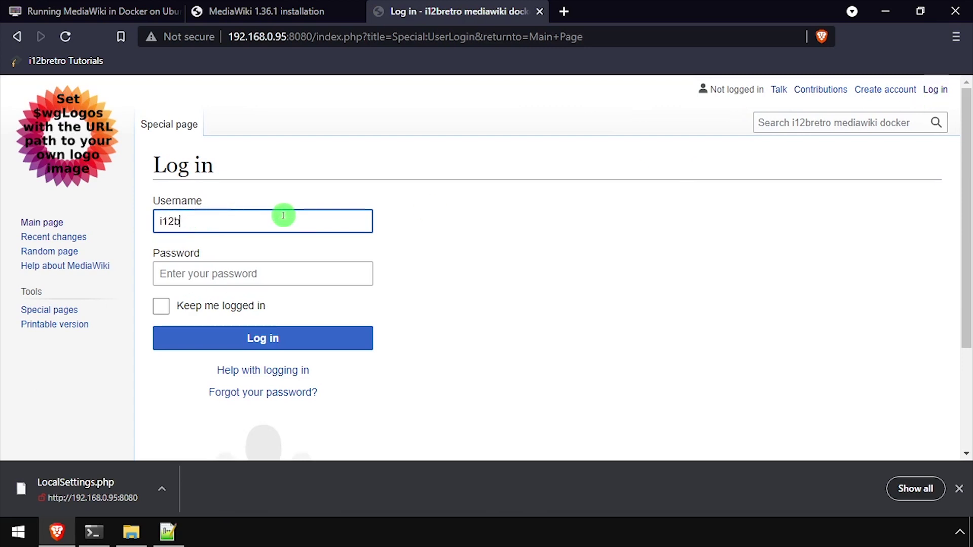
type("retro")
key("Tab")
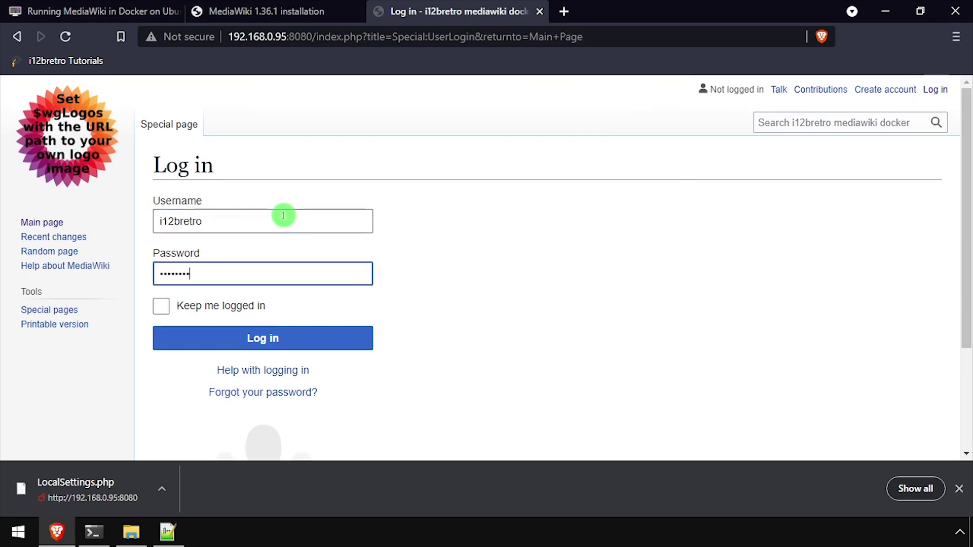
key("Return")
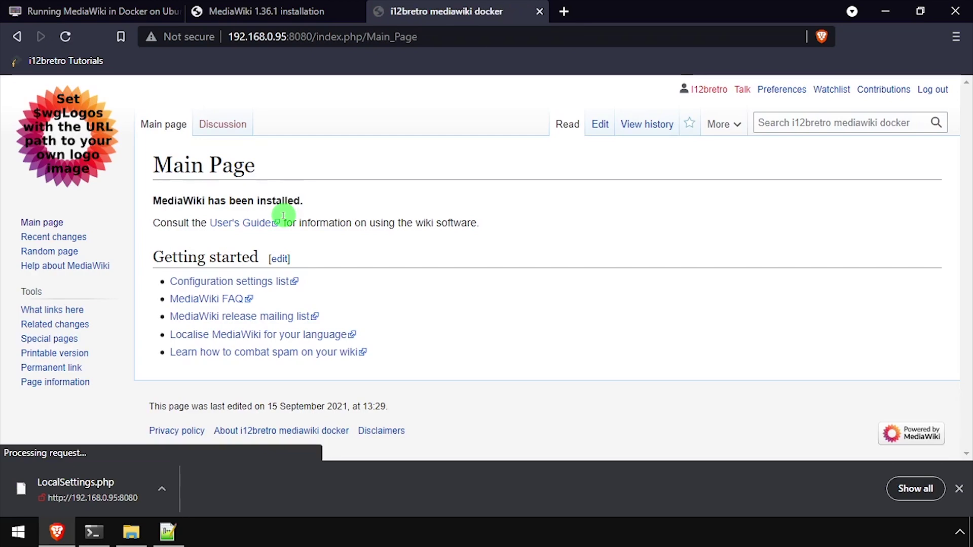